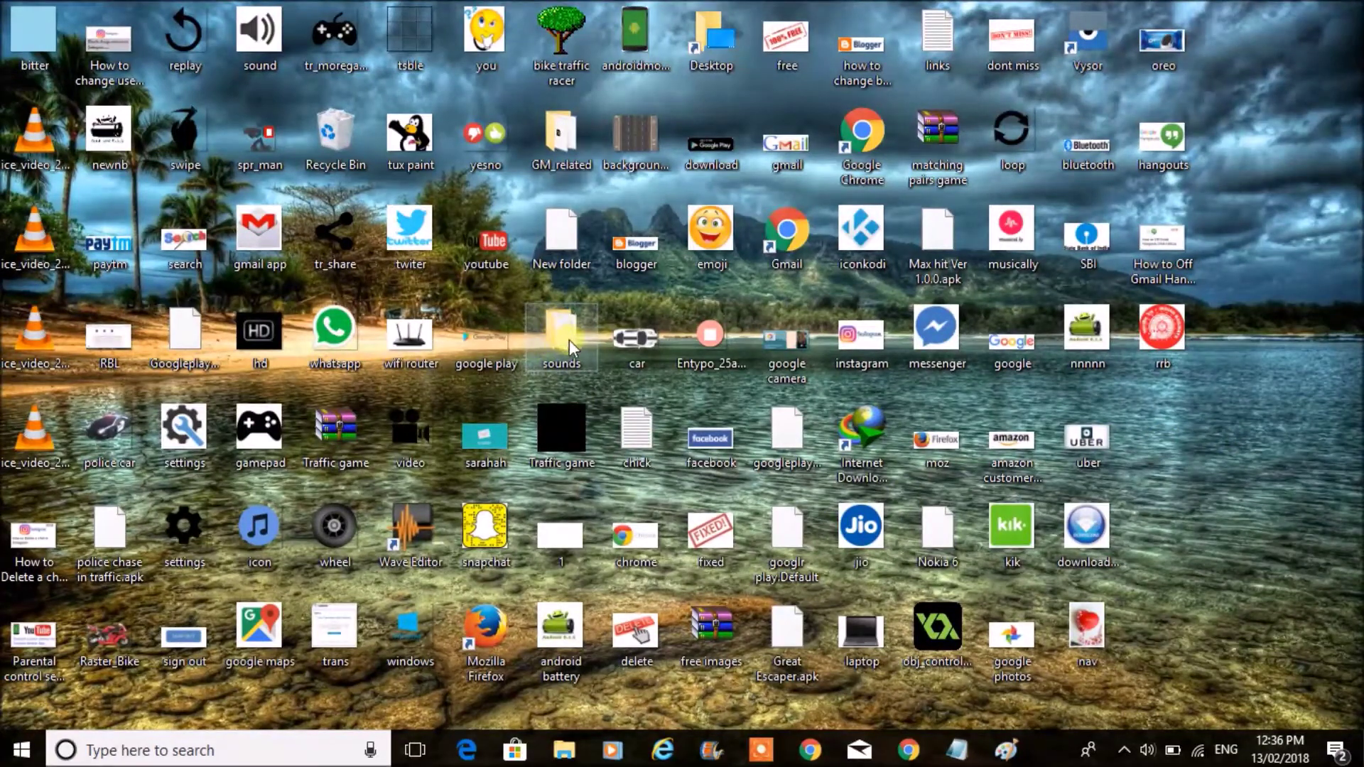
{"action": "left_click_drag", "start_coordinate": [557, 332], "coordinate": [566, 158]}
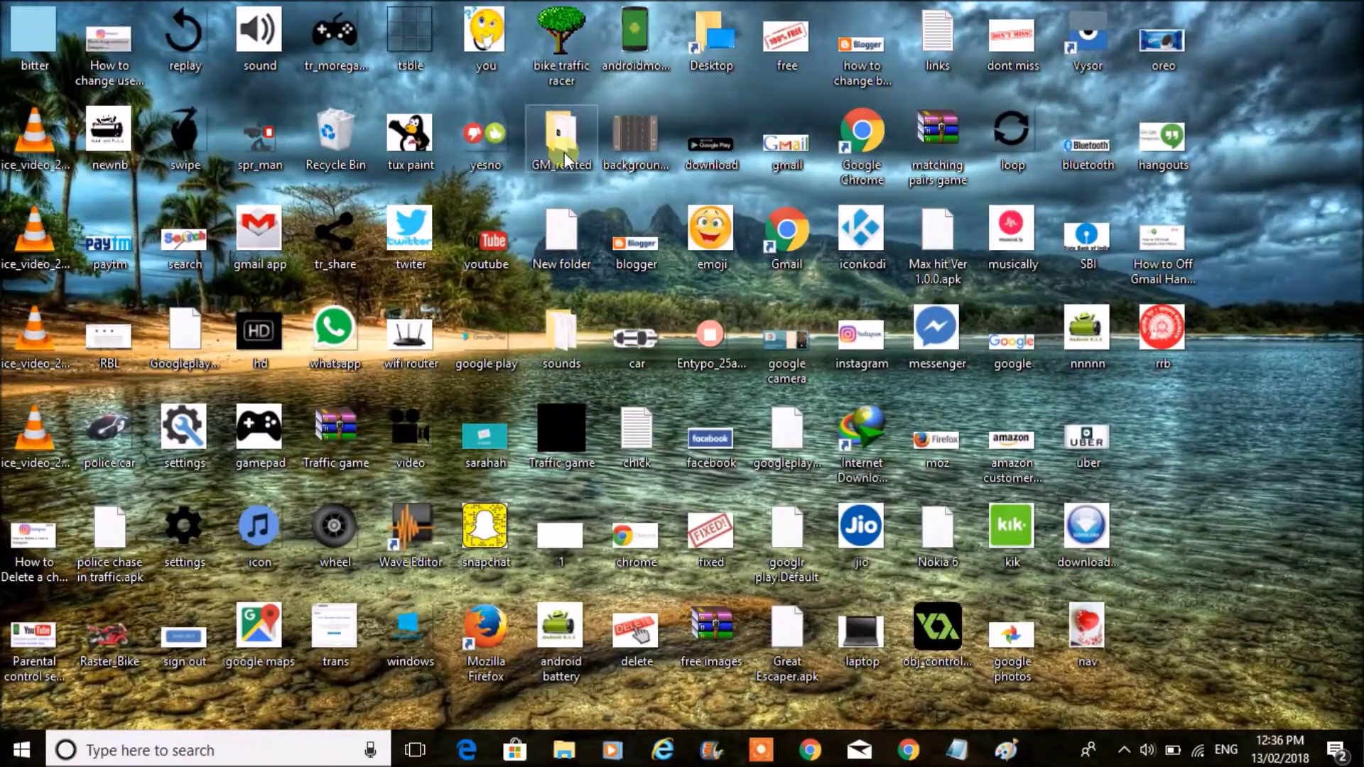
{"action": "mouse_move", "coordinate": [564, 151]}
{"action": "left_mouse_down"}
{"action": "mouse_move", "coordinate": [572, 163]}
{"action": "mouse_move", "coordinate": [569, 138]}
{"action": "mouse_move", "coordinate": [554, 230]}
{"action": "mouse_move", "coordinate": [562, 174]}
{"action": "left_mouse_up"}
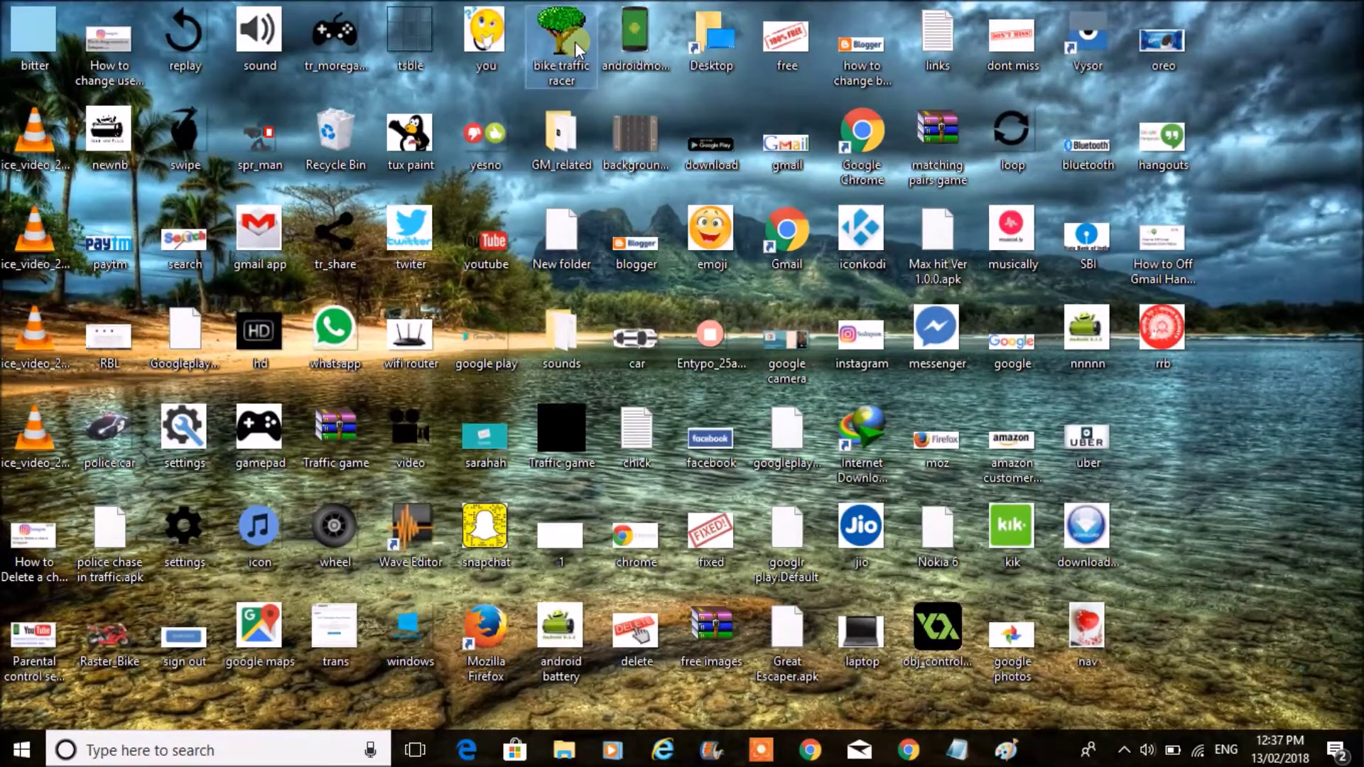
Open the bike traffic racer folder to view its contents, and close it again.
{"action": "mouse_move", "coordinate": [574, 42]}
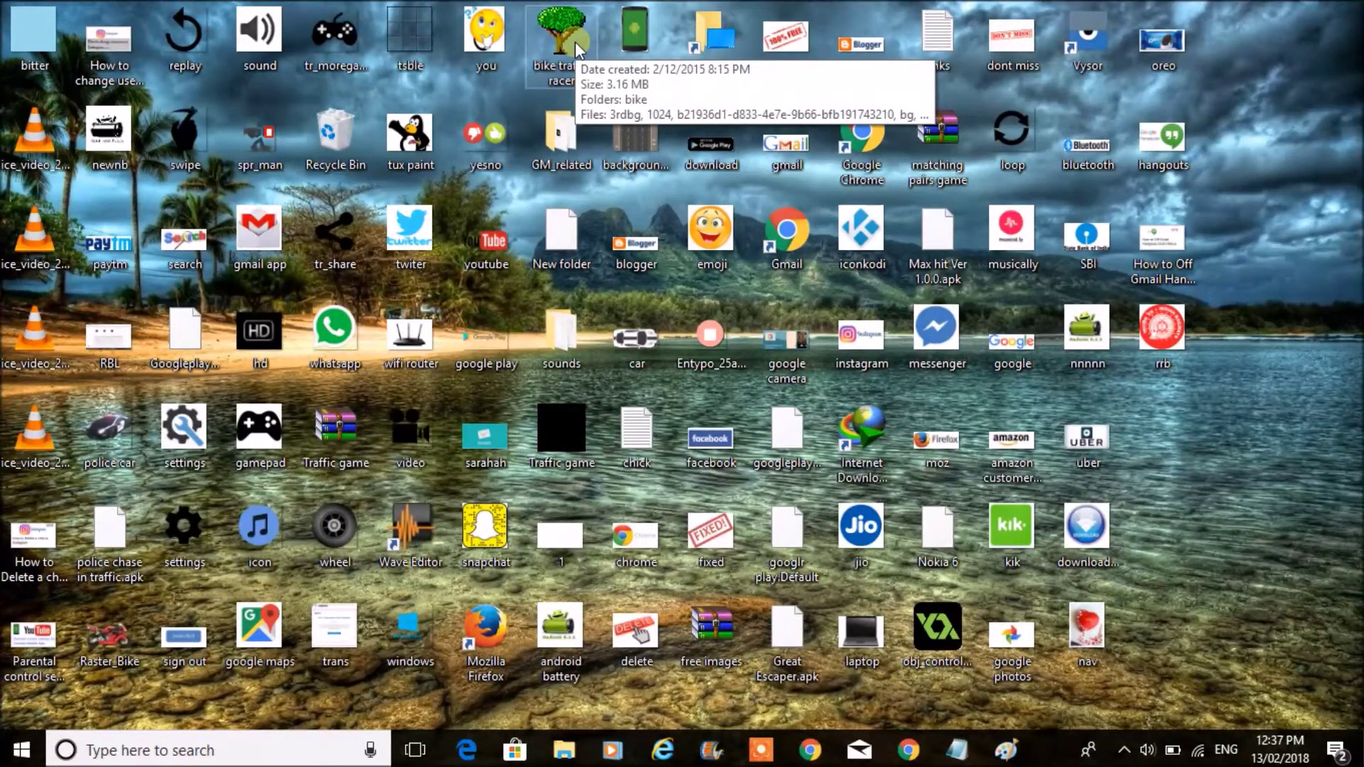
{"action": "double_click", "coordinate": [574, 42]}
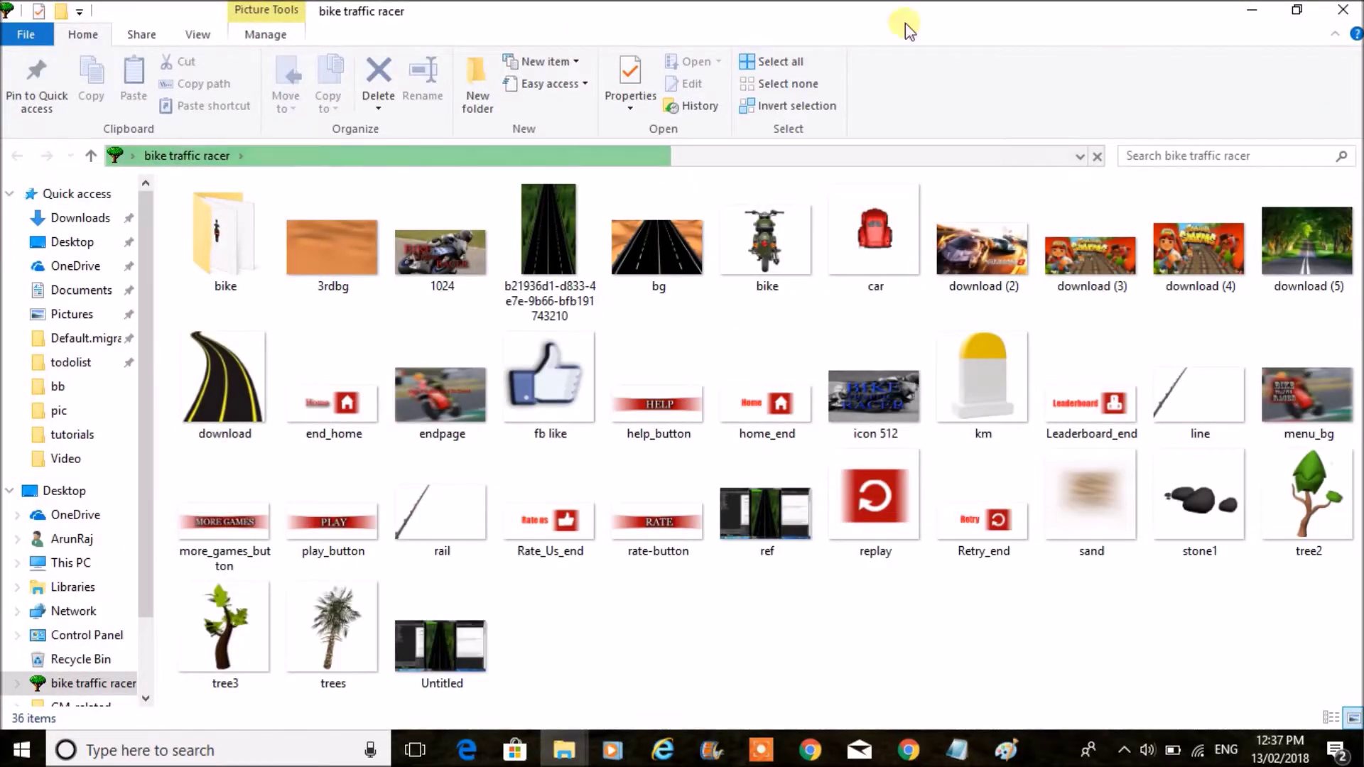
{"action": "left_click", "coordinate": [1343, 10]}
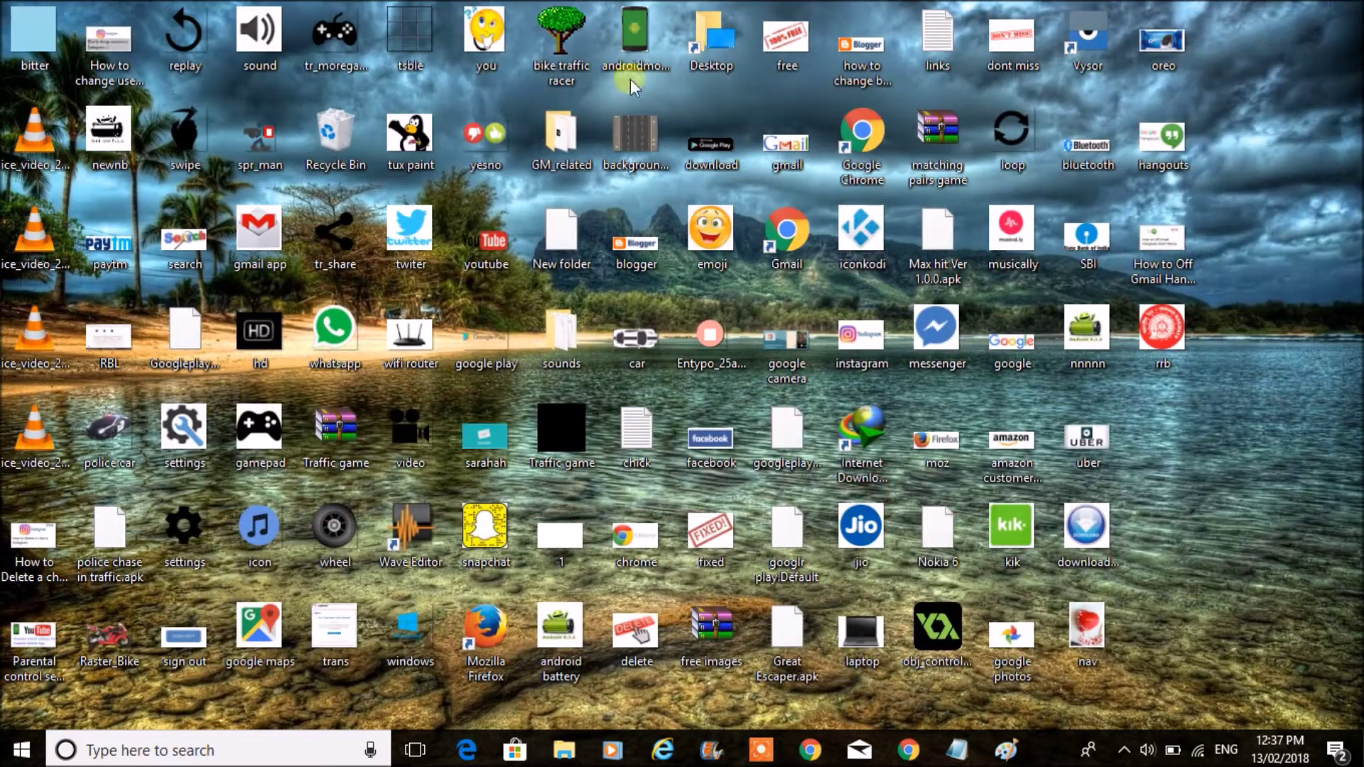
Change the GM_related folder's icon to the floppy drive icon from SHELL32.dll and apply it.
{"action": "right_click", "coordinate": [564, 139]}
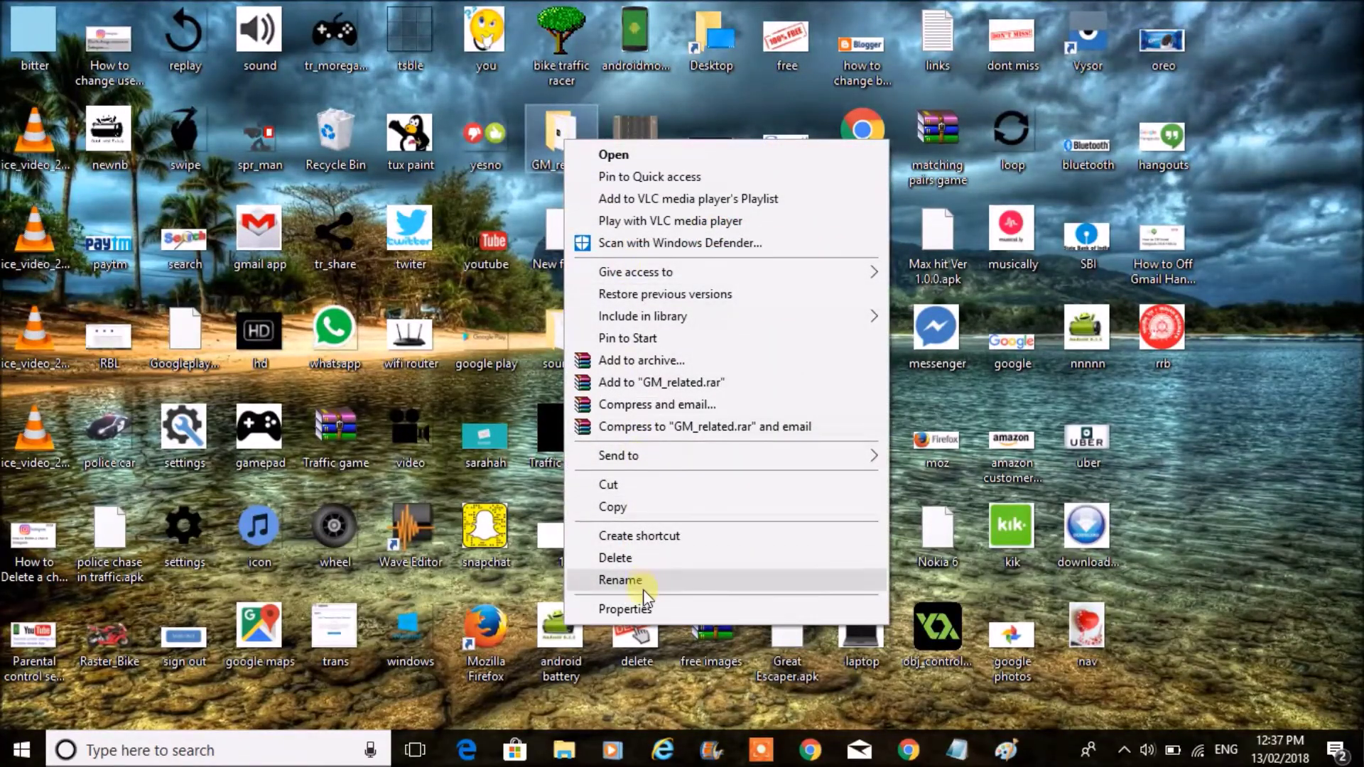
{"action": "left_click", "coordinate": [642, 608]}
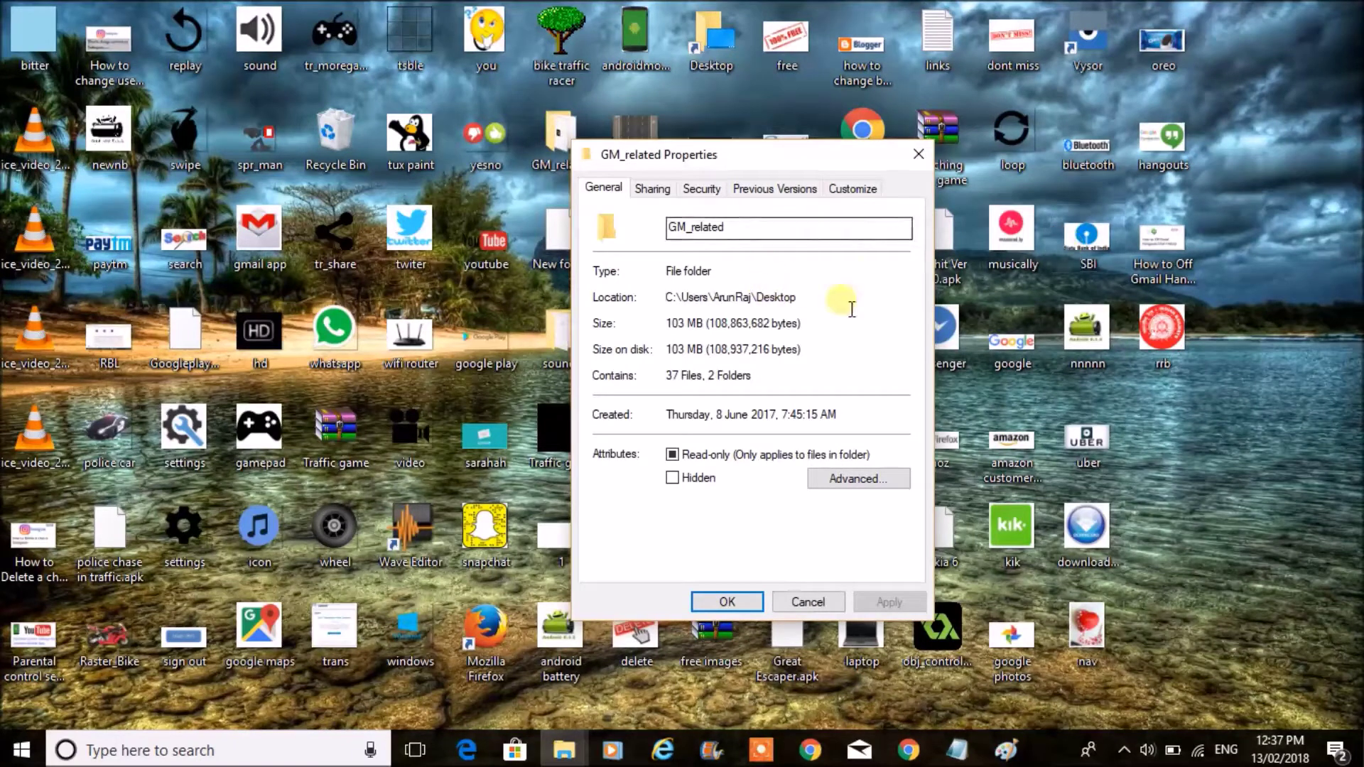
{"action": "left_click", "coordinate": [855, 191]}
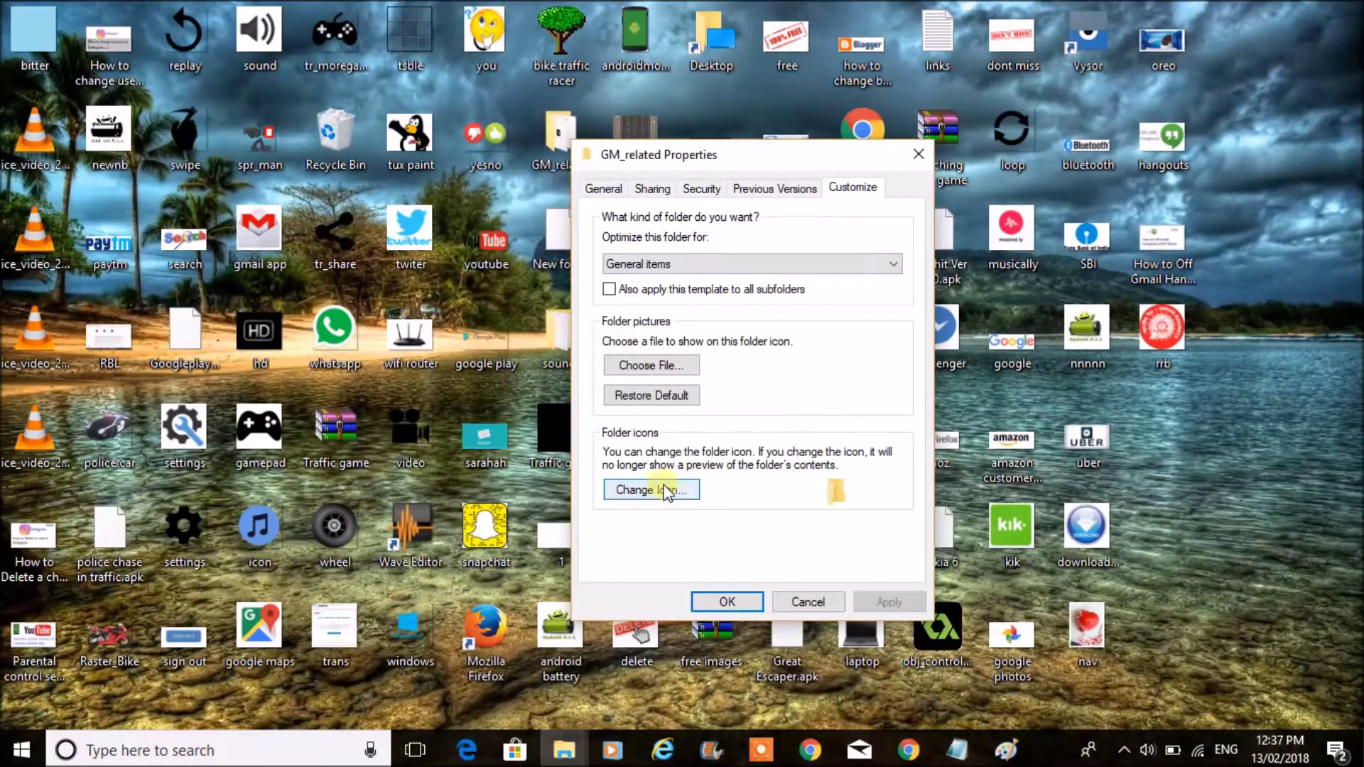
{"action": "left_click", "coordinate": [649, 496]}
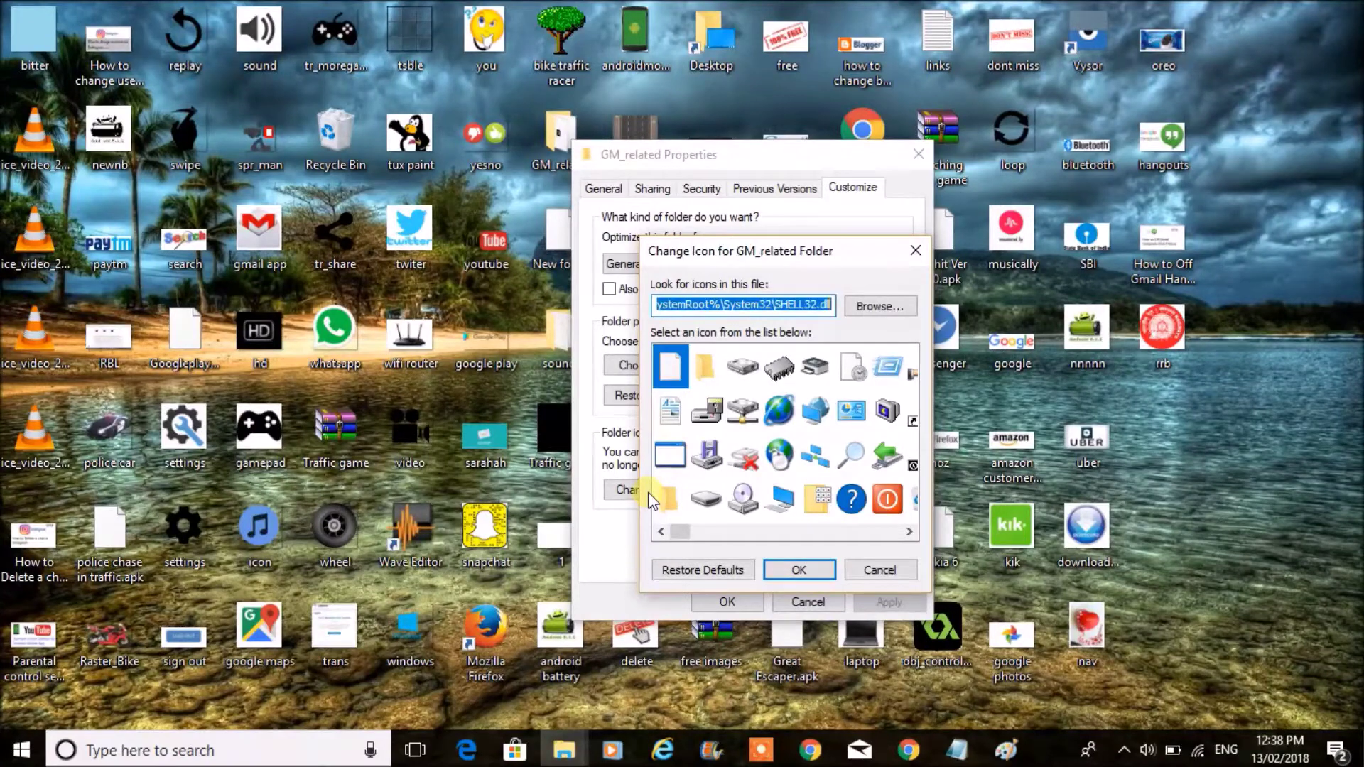
{"action": "left_click", "coordinate": [716, 417]}
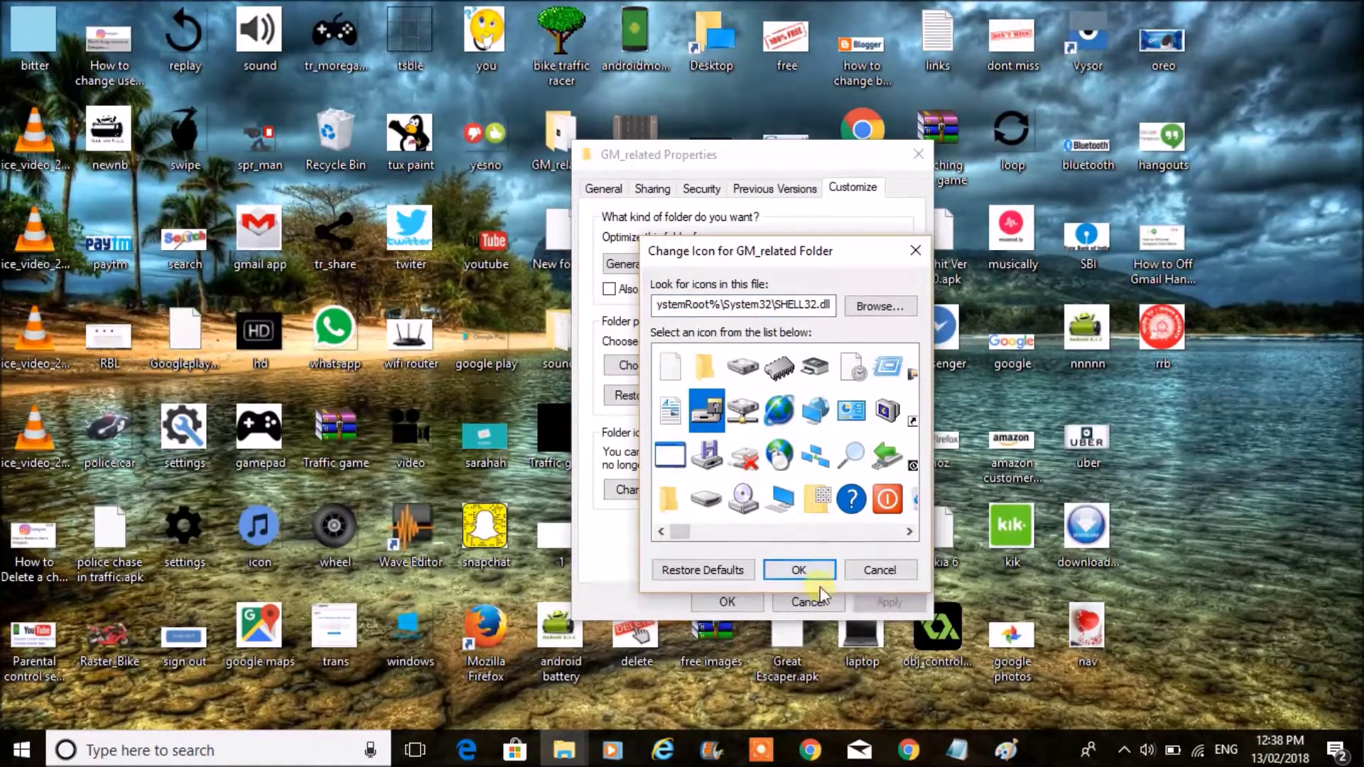
{"action": "left_click", "coordinate": [798, 571]}
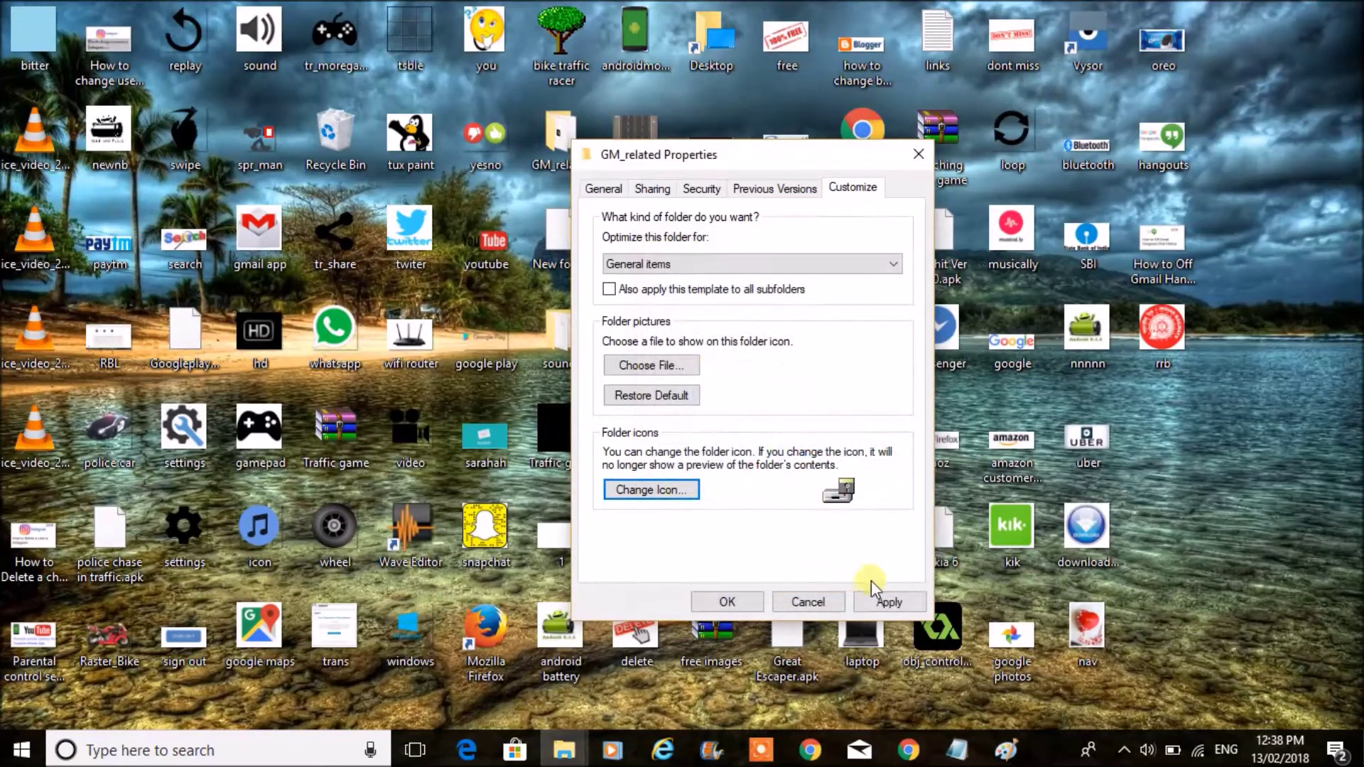
{"action": "left_click", "coordinate": [893, 597]}
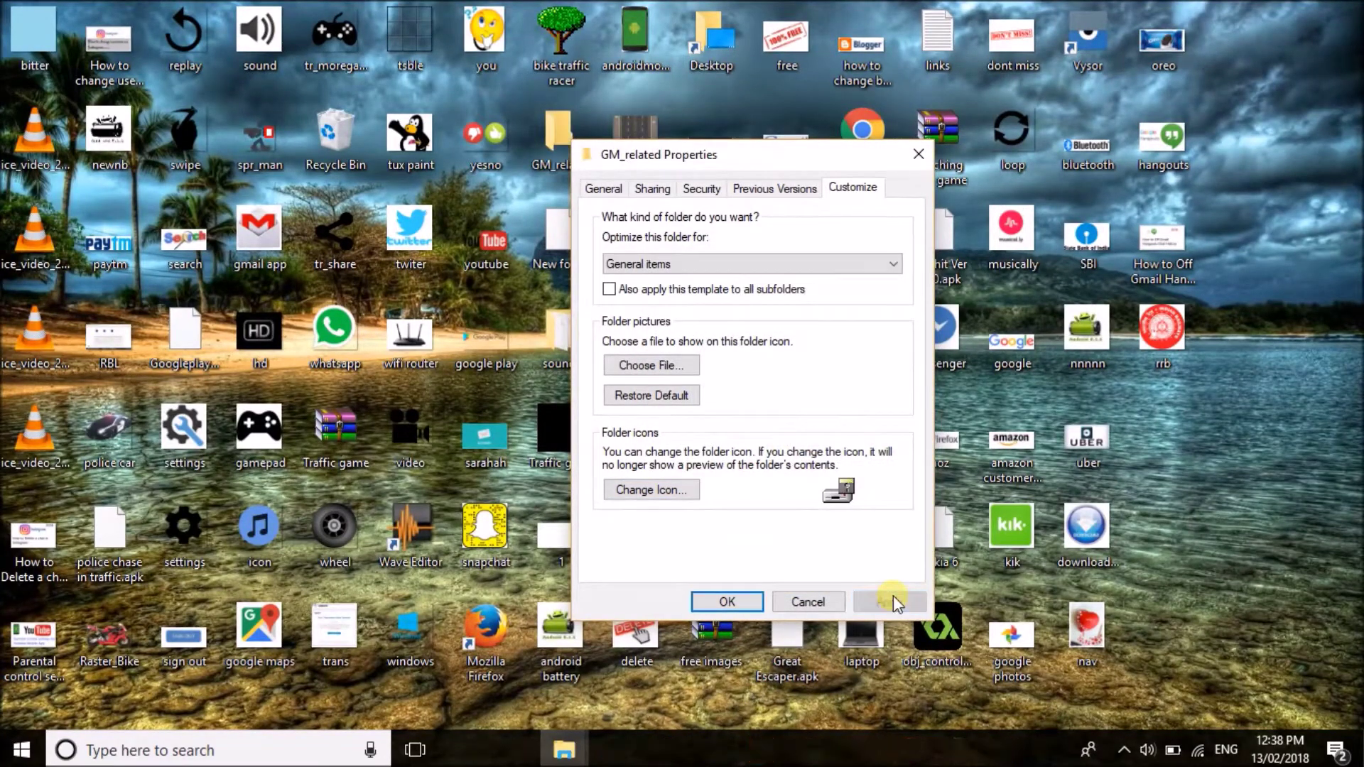
{"action": "left_click", "coordinate": [753, 603]}
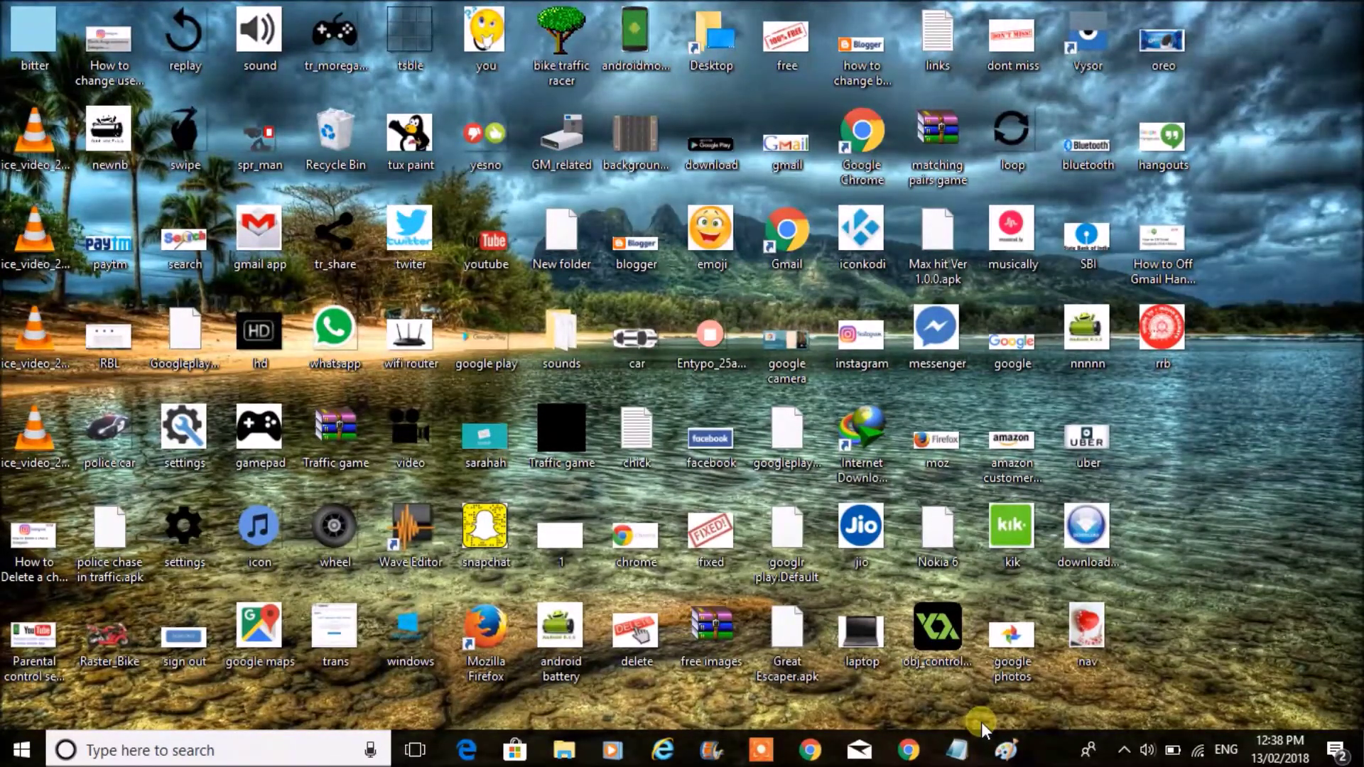
Switch to Paint and save the open Instagram picture to the Desktop as a 24-bit Bitmap, and minimize Paint.
{"action": "left_click", "coordinate": [1006, 750]}
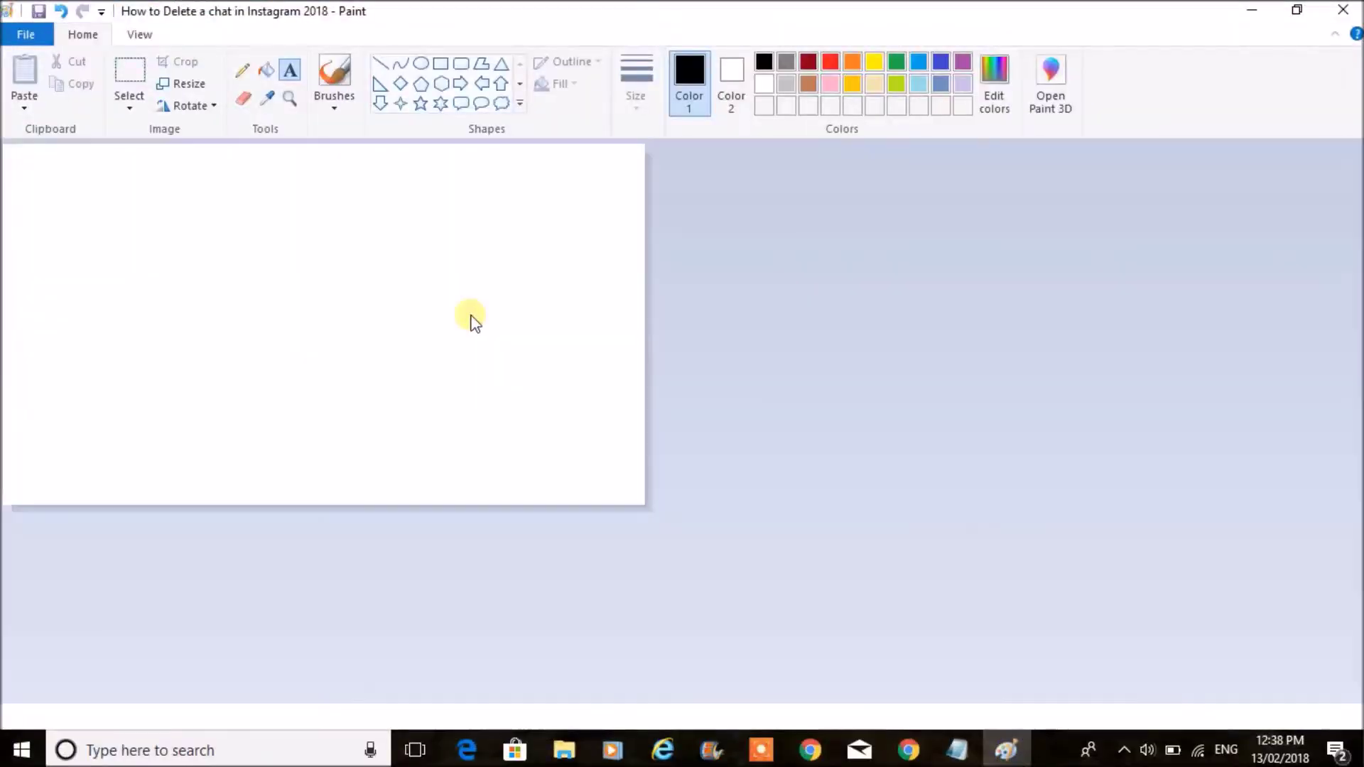
{"action": "left_click", "coordinate": [24, 35]}
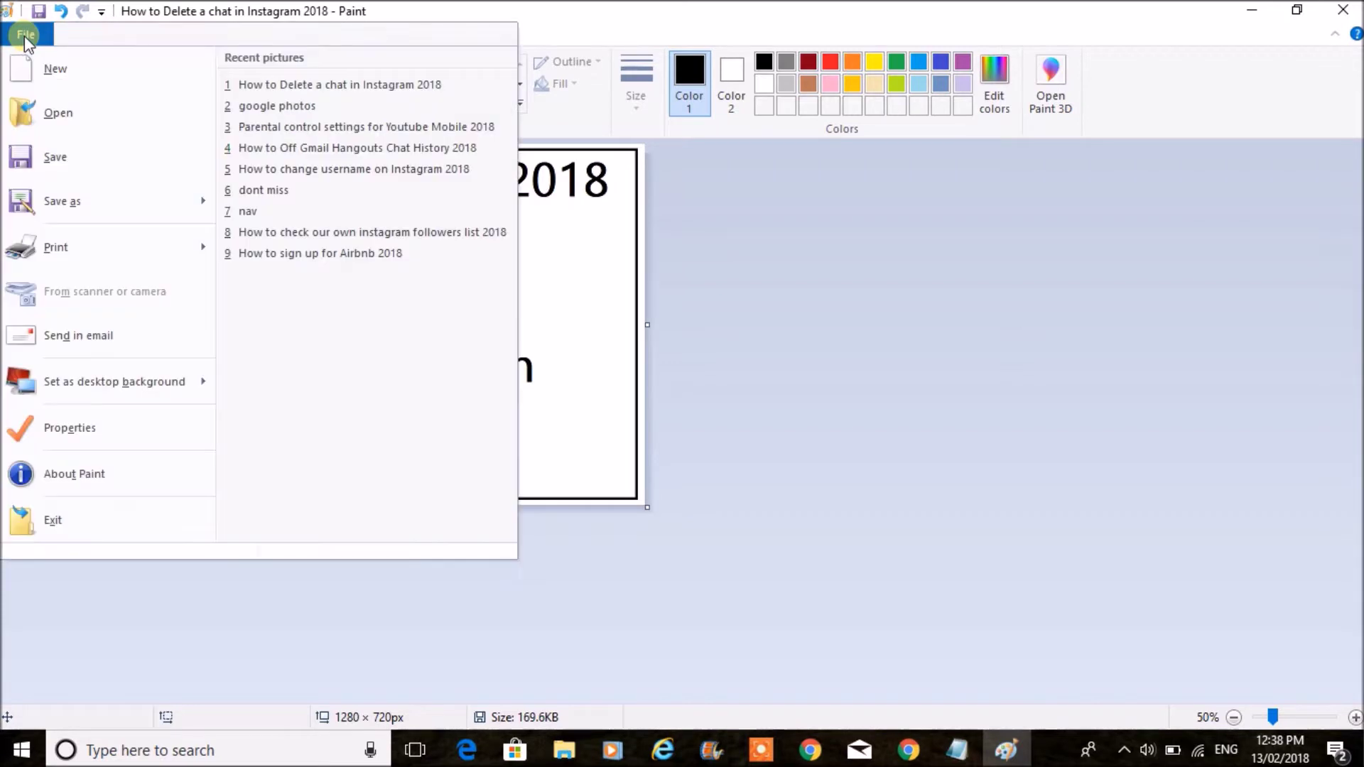
{"action": "mouse_move", "coordinate": [89, 222]}
{"action": "key", "text": "Escape"}
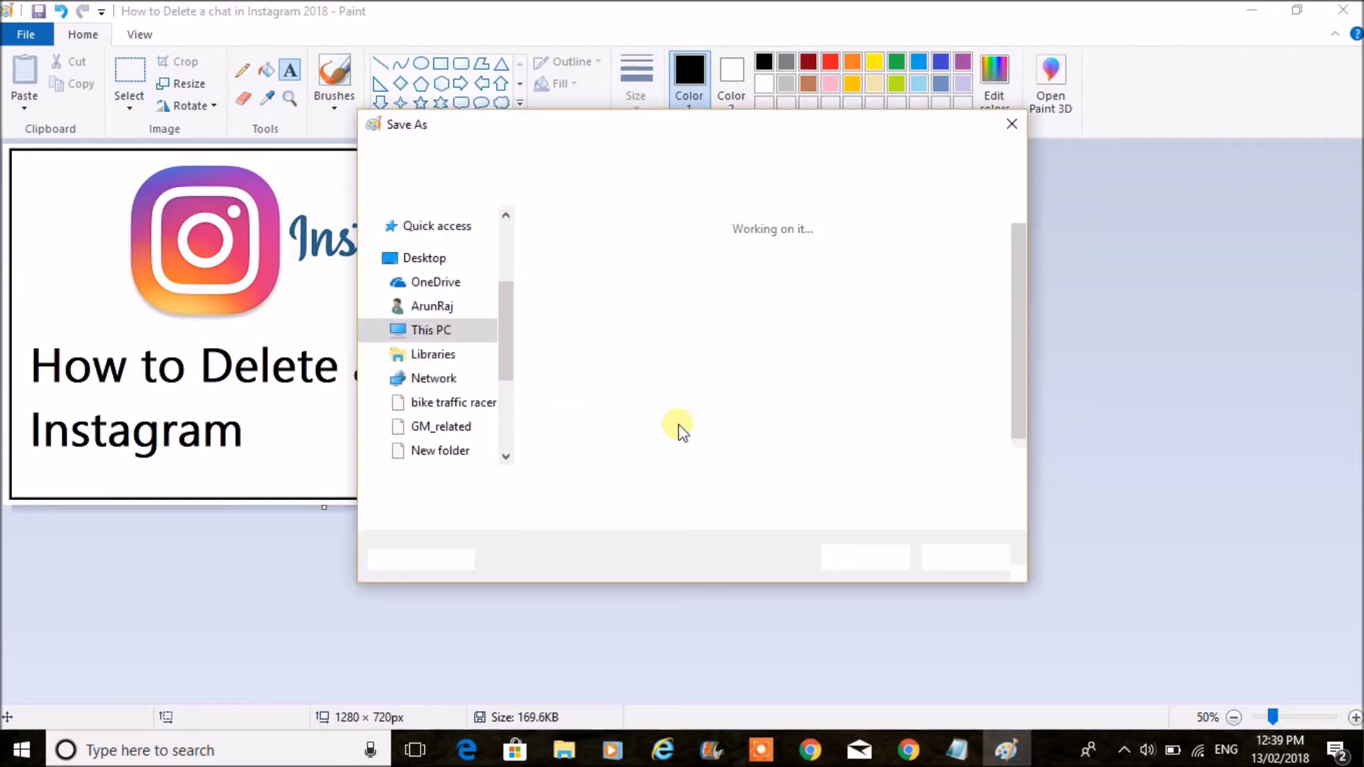
{"action": "left_click", "coordinate": [700, 512]}
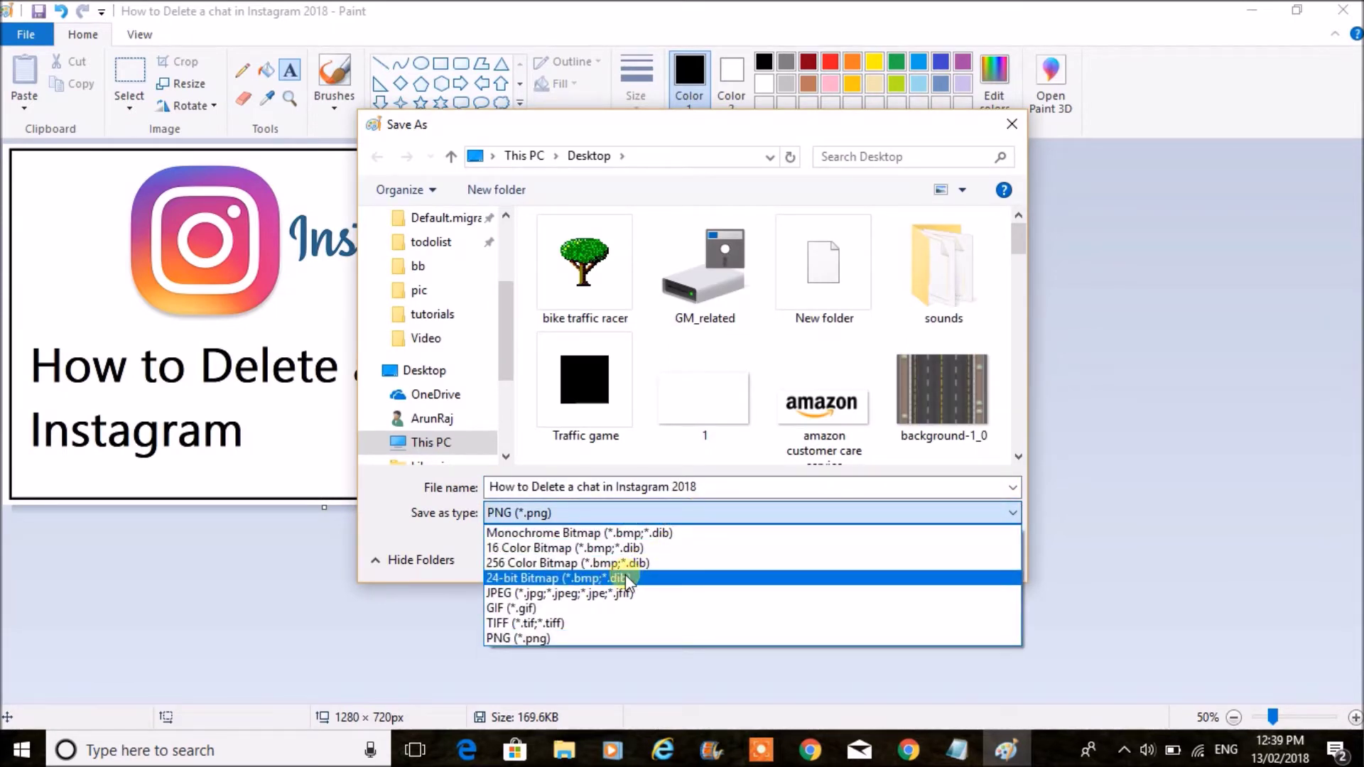
{"action": "left_click", "coordinate": [625, 578]}
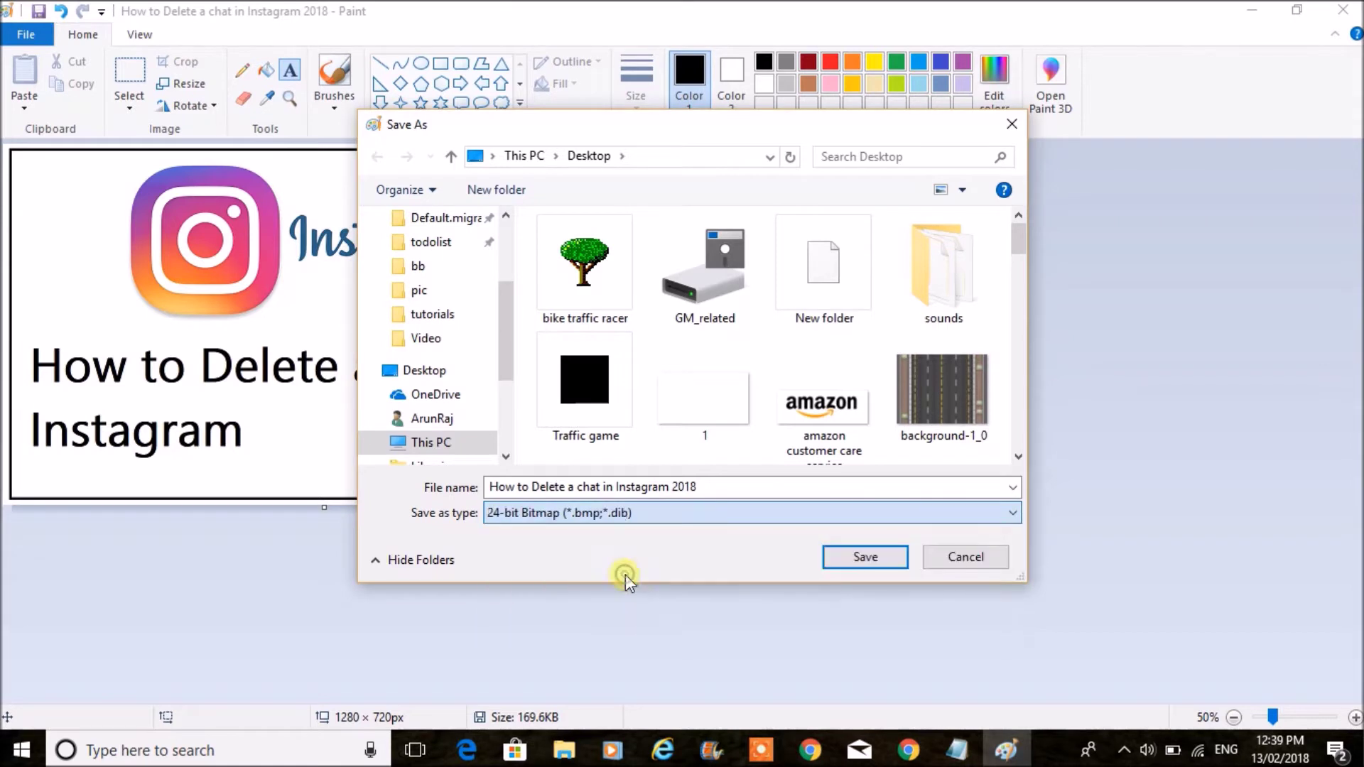
{"action": "left_click", "coordinate": [833, 559]}
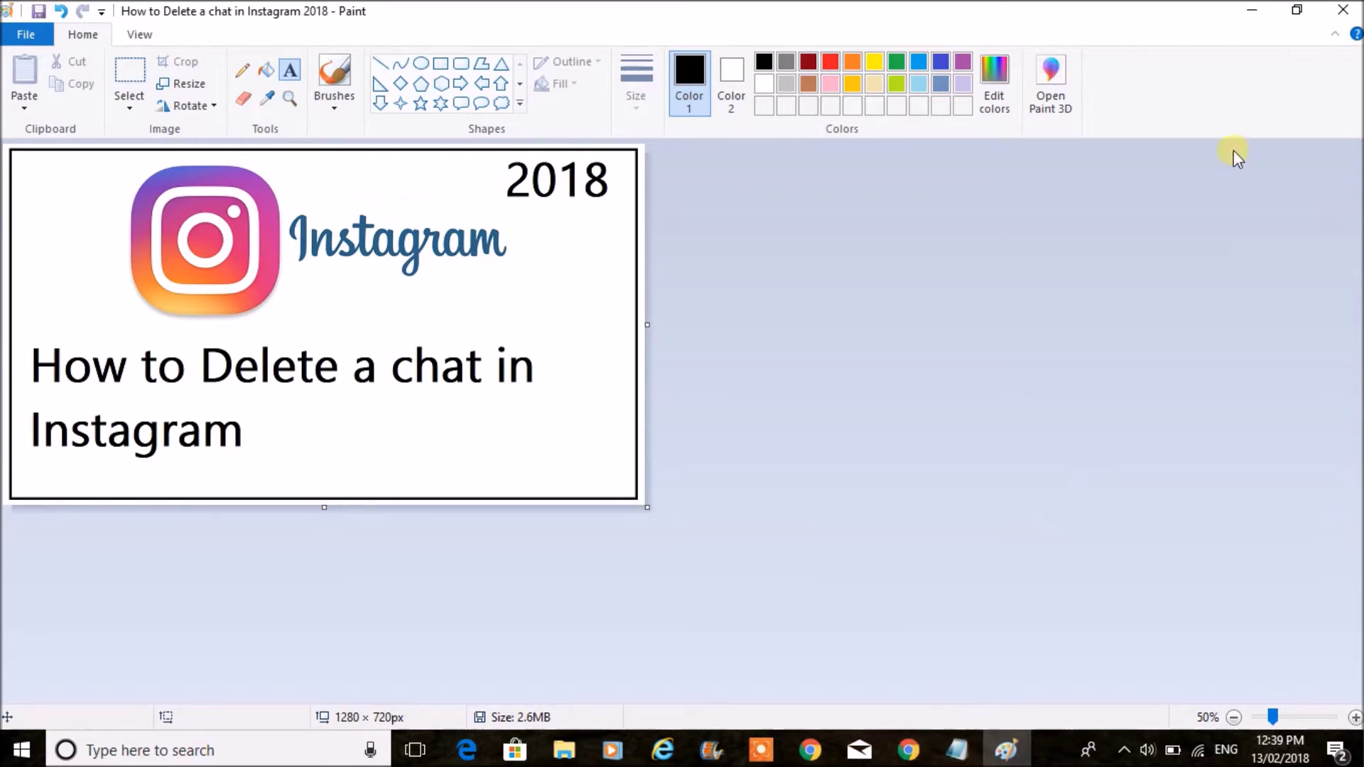
{"action": "left_click", "coordinate": [1251, 10]}
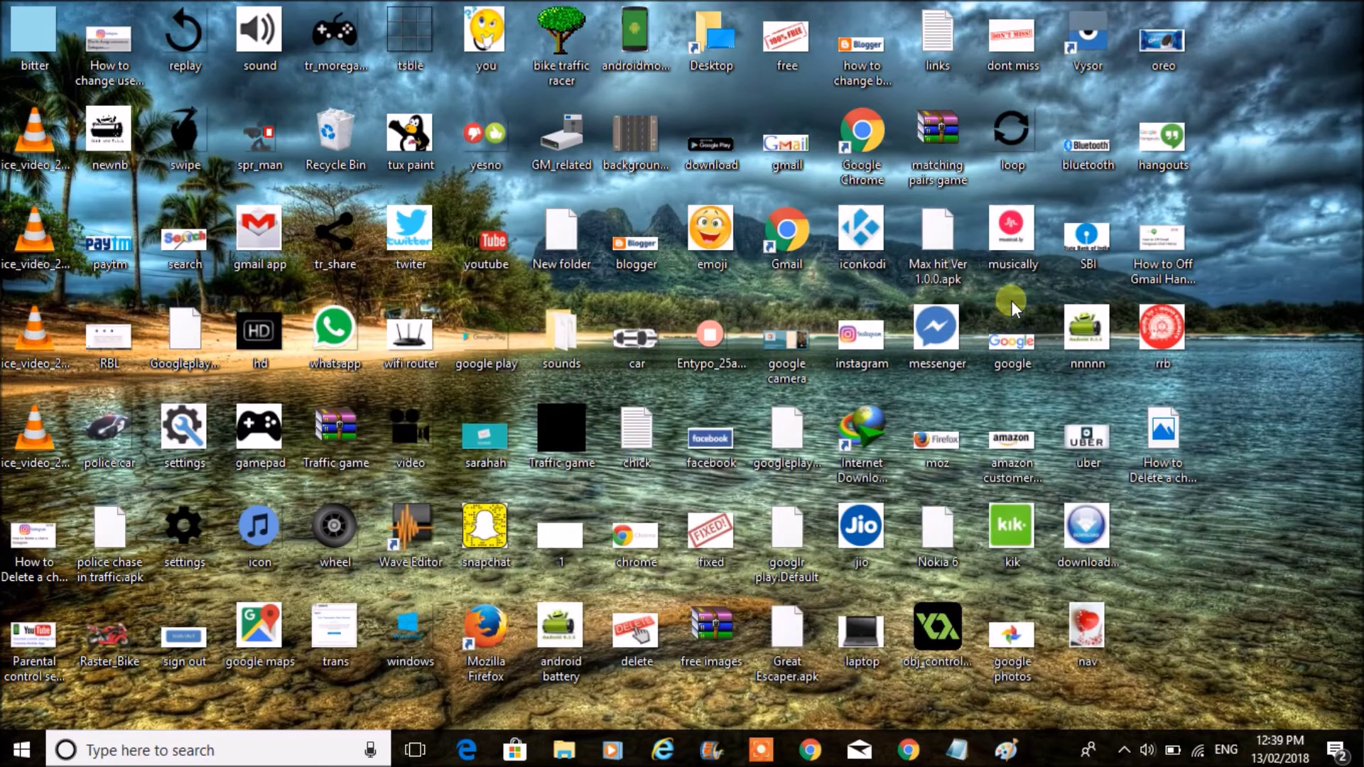
Load How to Delete a chat in Instagram 2018.bmp from the Desktop as the icon file for the GM_related folder.
{"action": "right_click", "coordinate": [564, 137]}
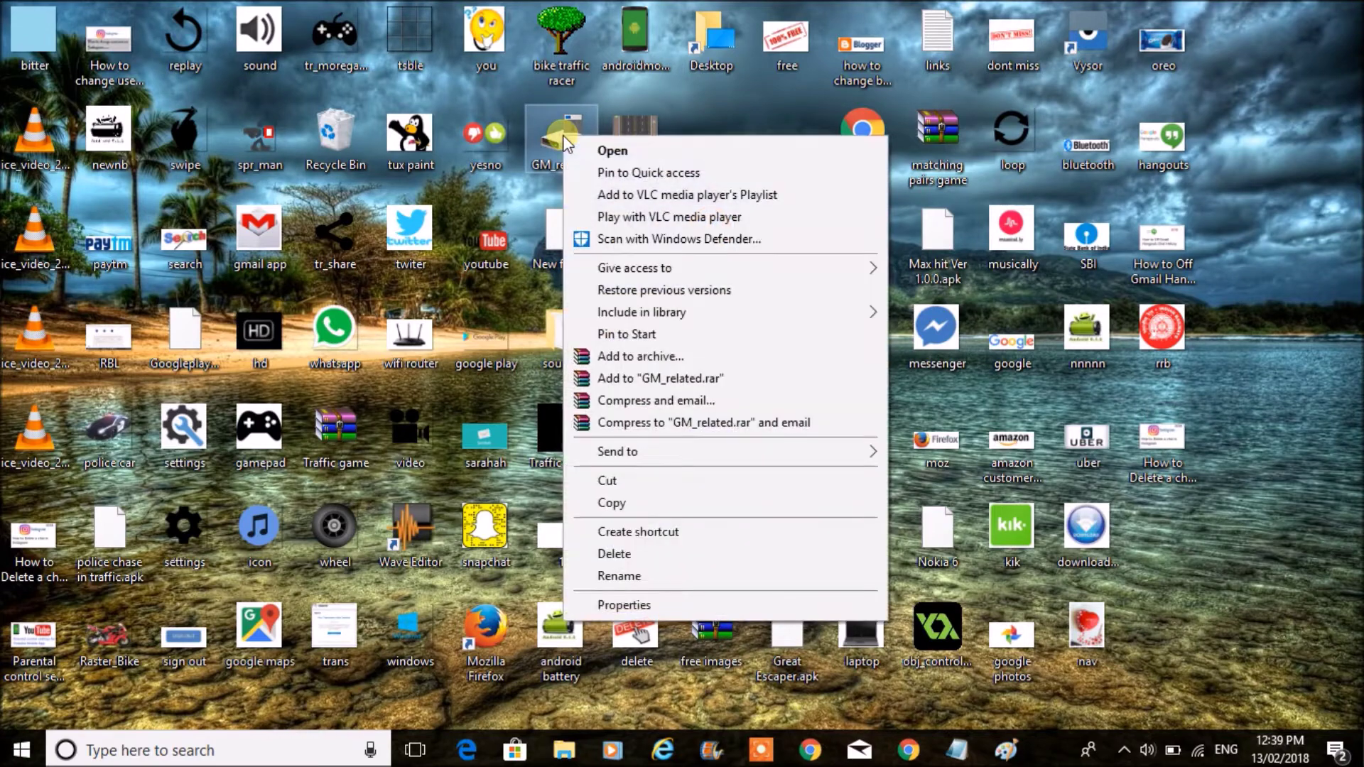
{"action": "left_click", "coordinate": [650, 601]}
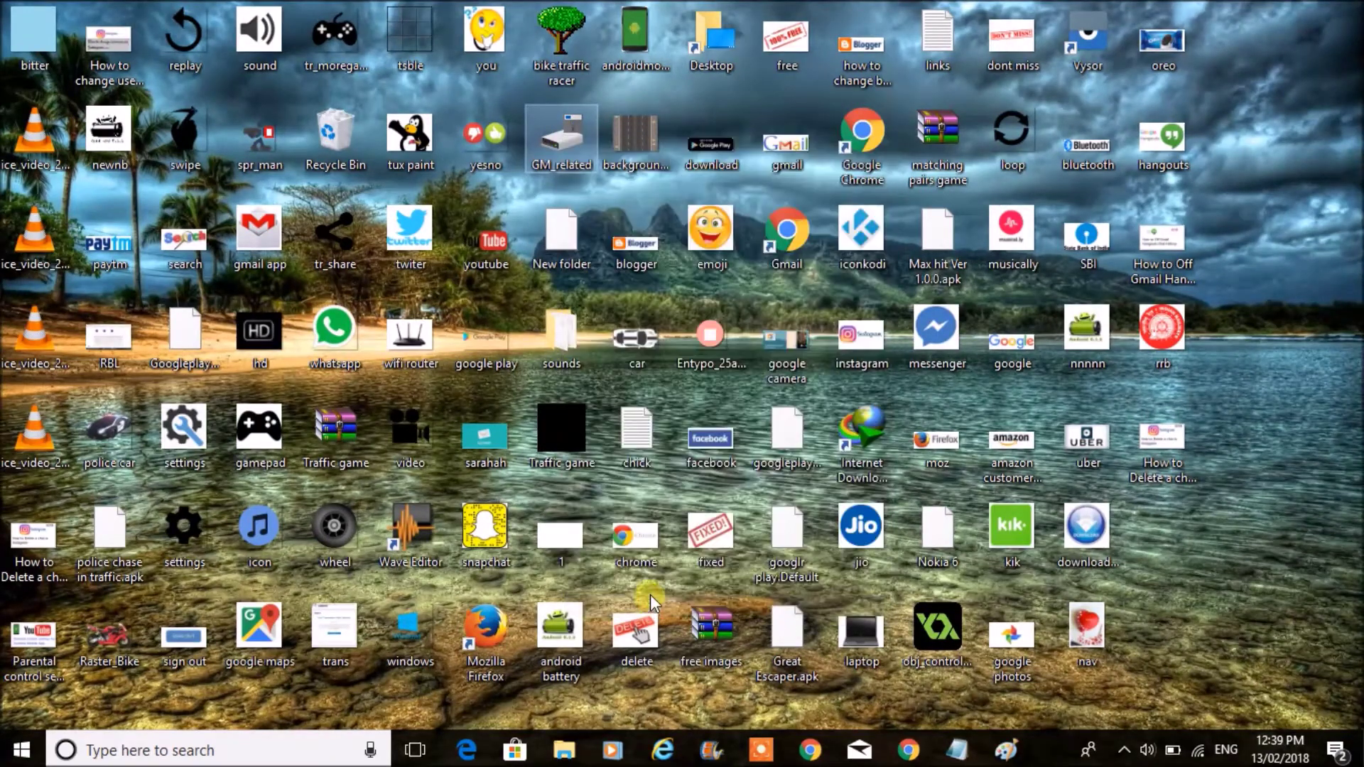
{"action": "left_click", "coordinate": [858, 184]}
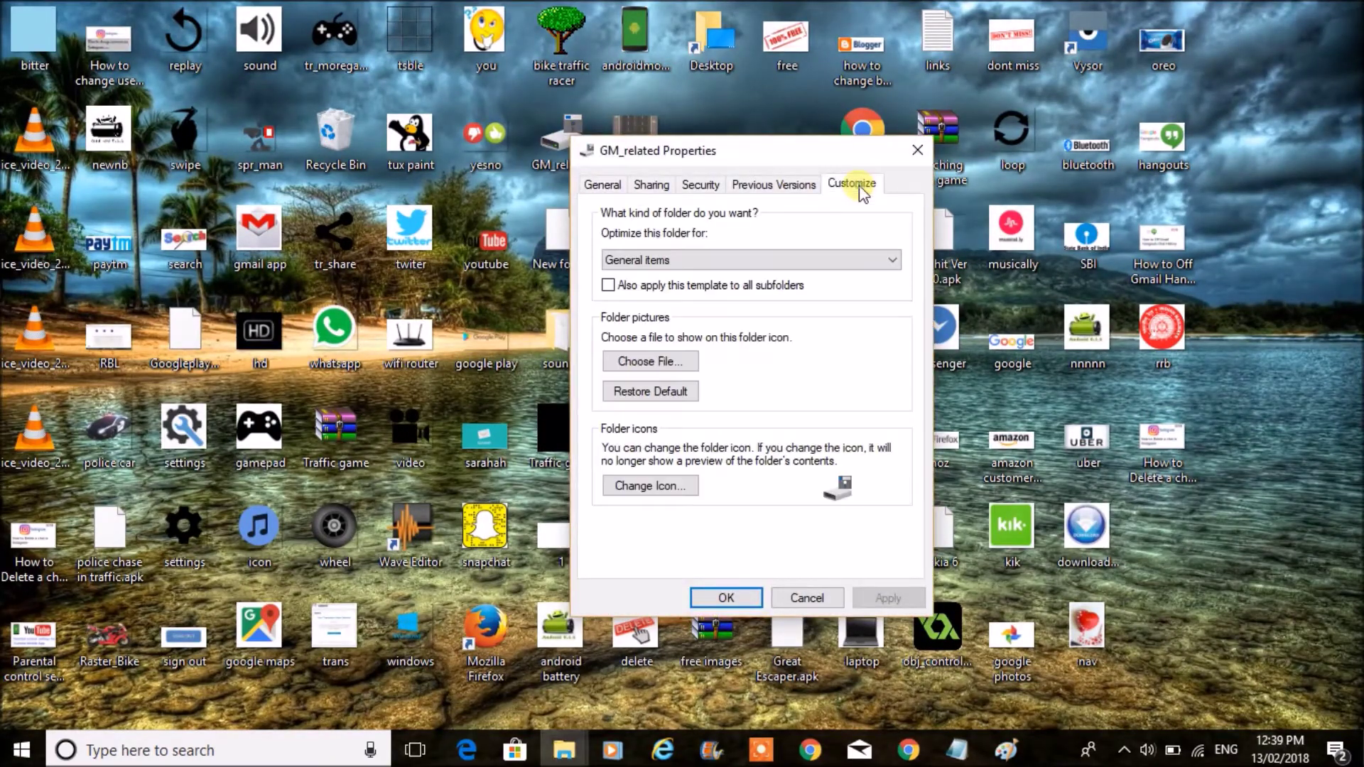
{"action": "left_click", "coordinate": [672, 488]}
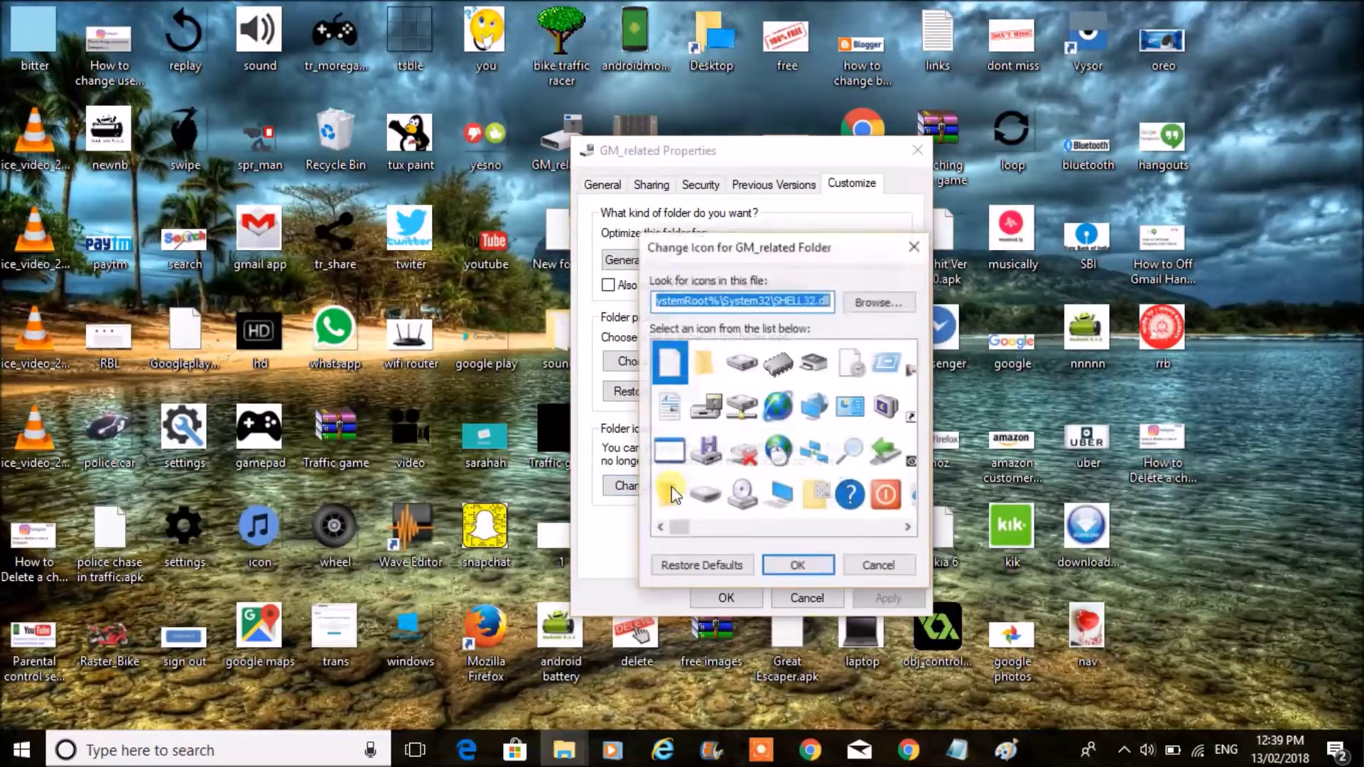
{"action": "left_click", "coordinate": [865, 306]}
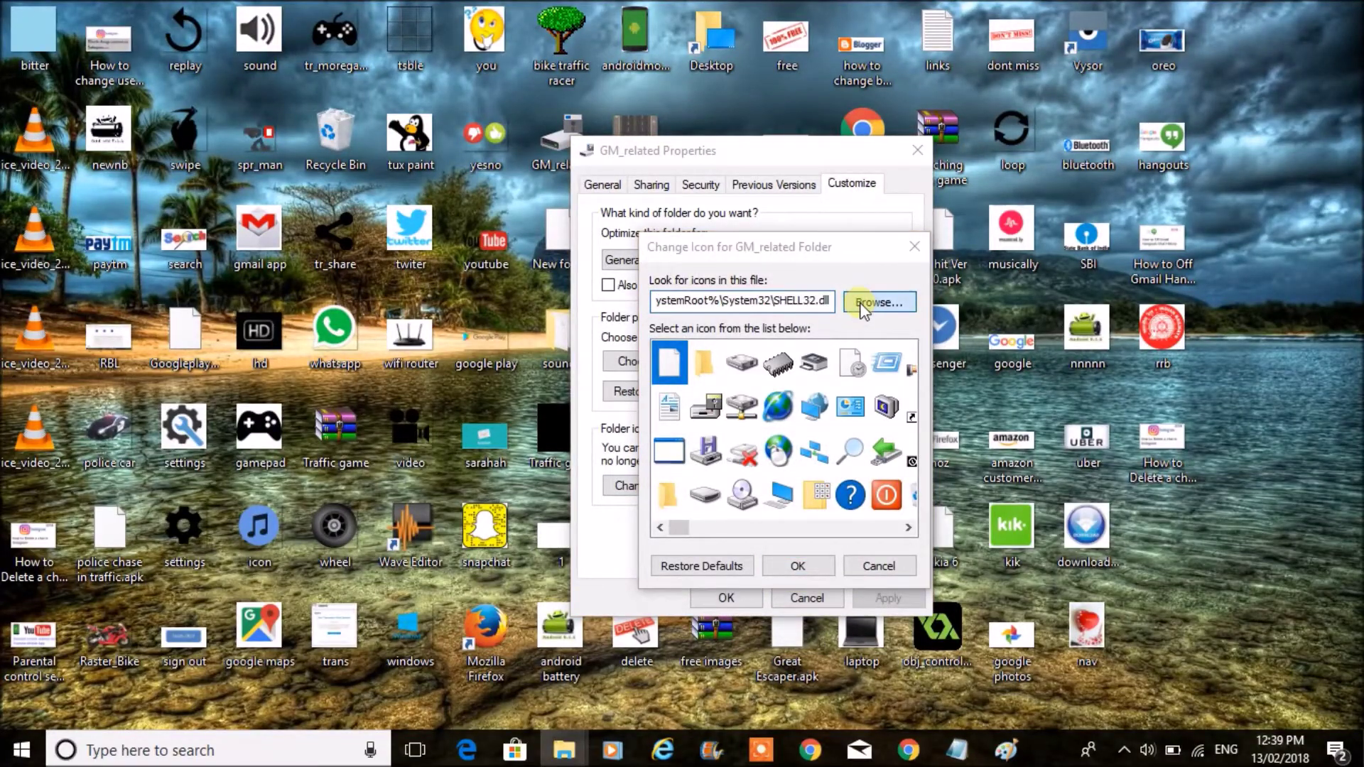
{"action": "type", "text": "how"}
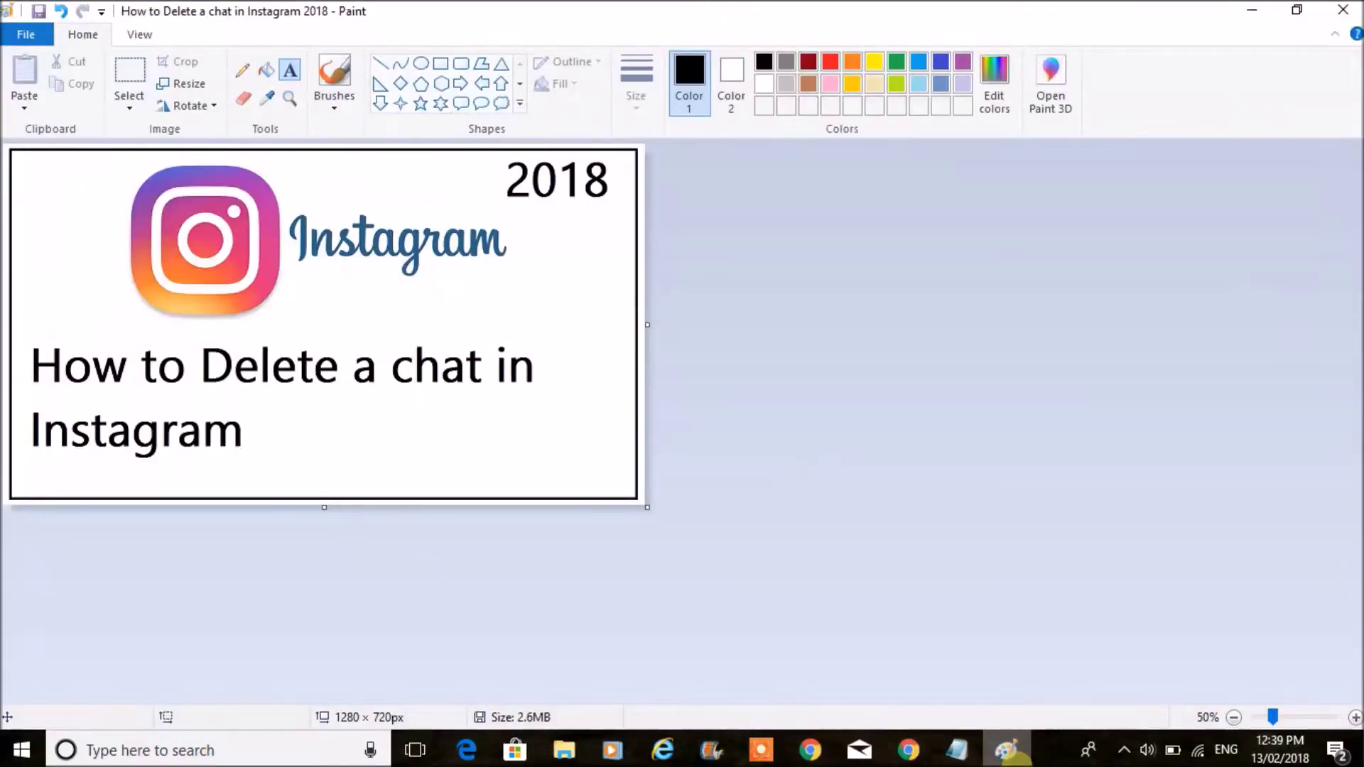
{"action": "left_click", "coordinate": [1011, 754]}
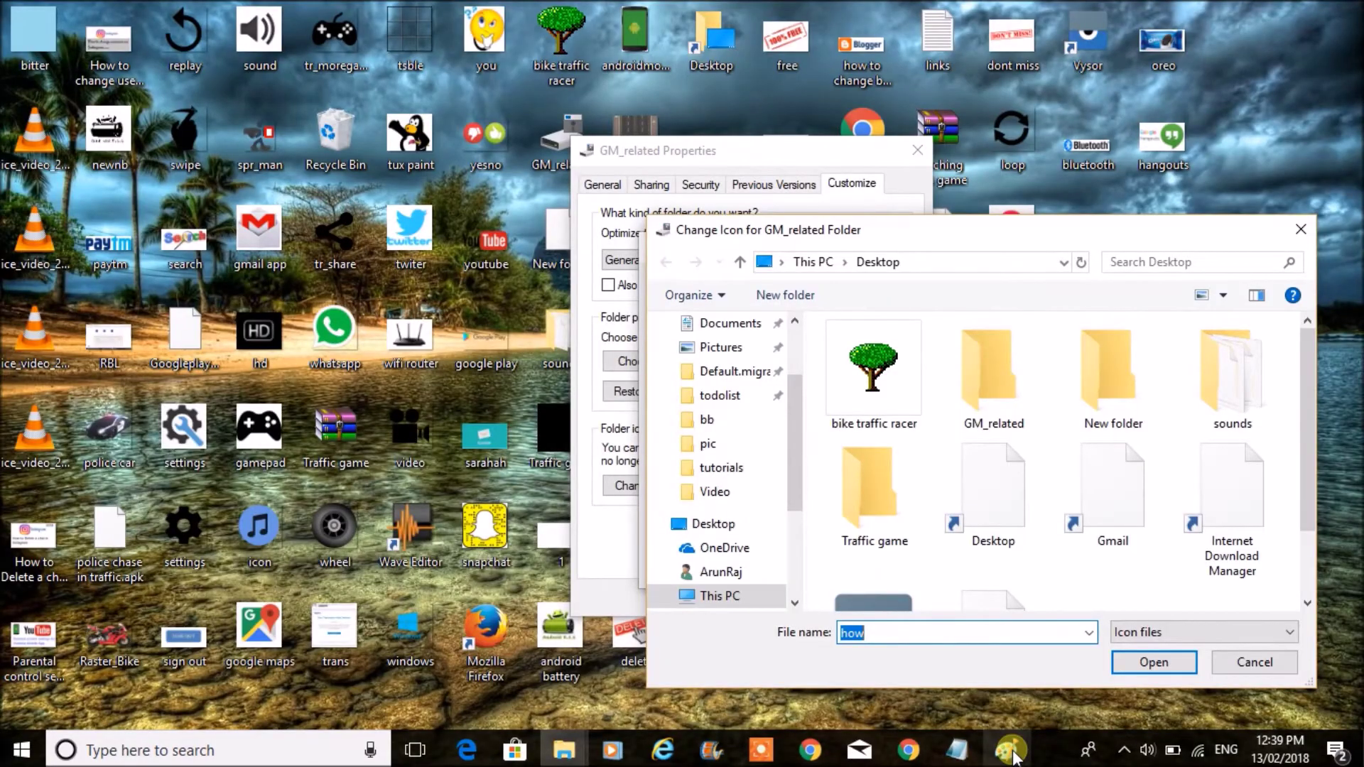
{"action": "type", "text": "how to de"}
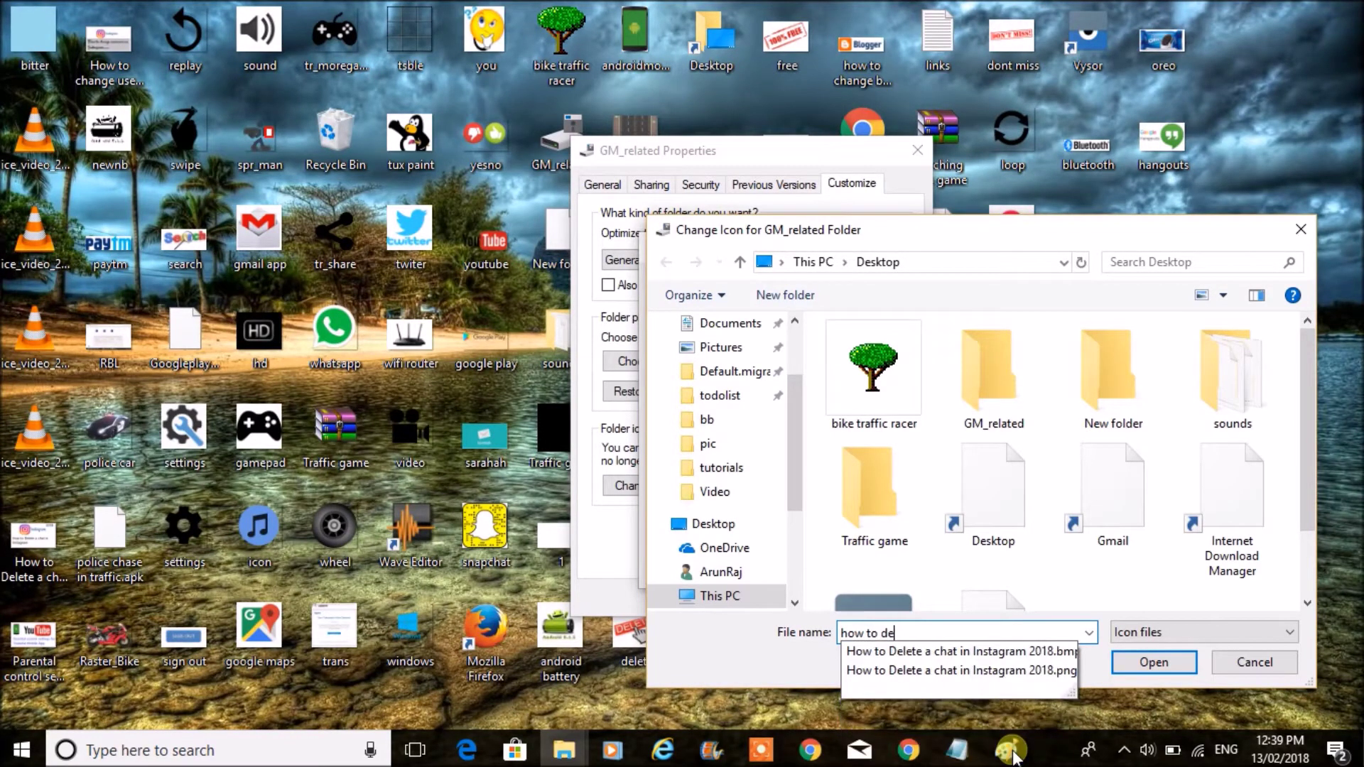
{"action": "key", "text": "Down"}
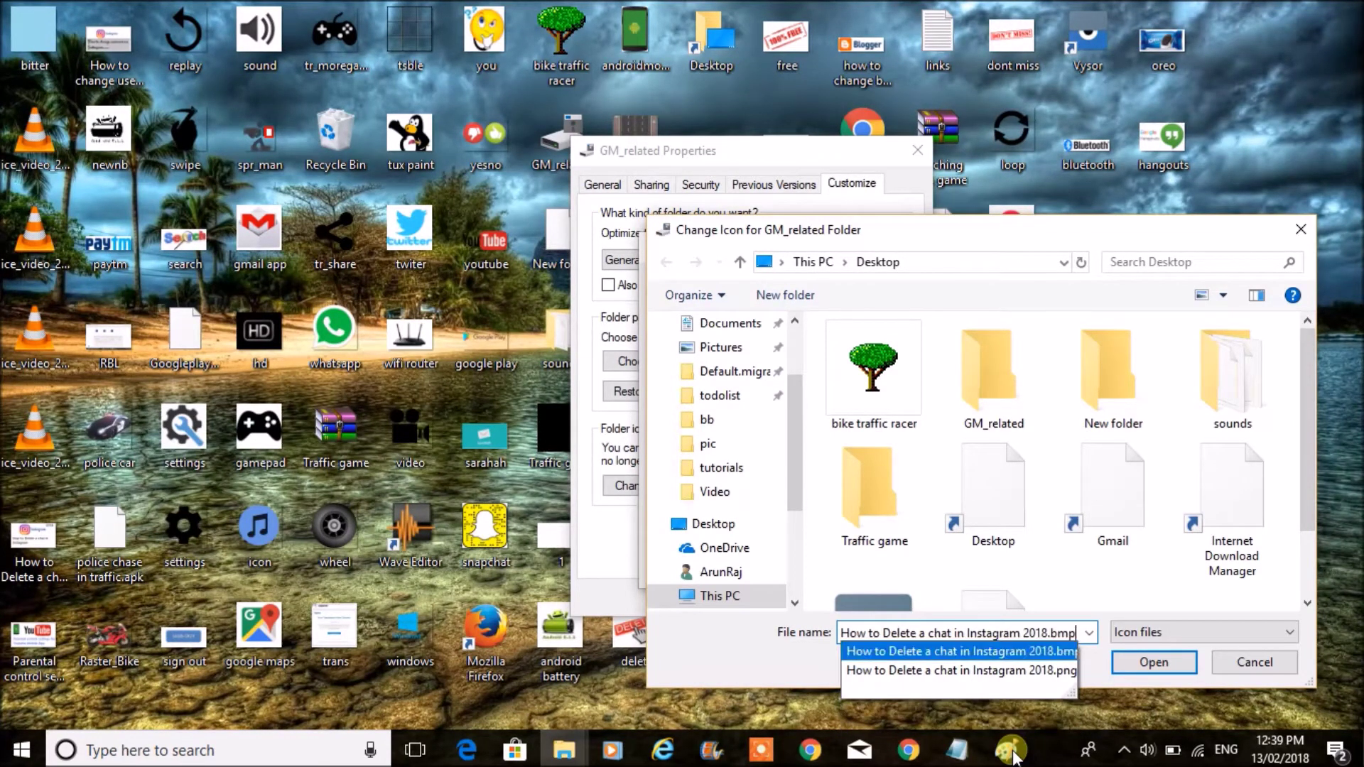
{"action": "left_click", "coordinate": [1068, 648]}
{"action": "left_click", "coordinate": [1147, 663]}
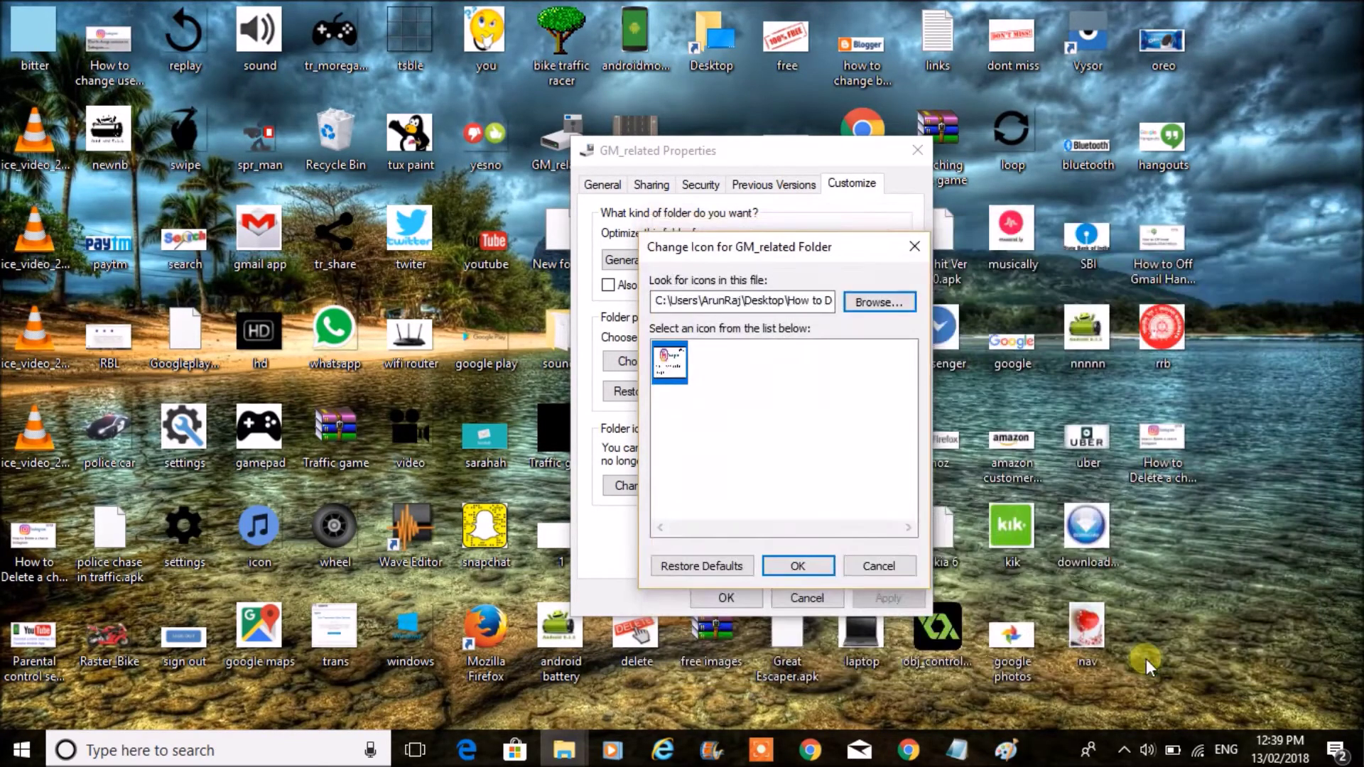
Apply the loaded bitmap as the GM_related folder's icon and close its properties.
{"action": "left_click", "coordinate": [798, 565]}
{"action": "left_click", "coordinate": [883, 600]}
{"action": "left_click", "coordinate": [748, 594]}
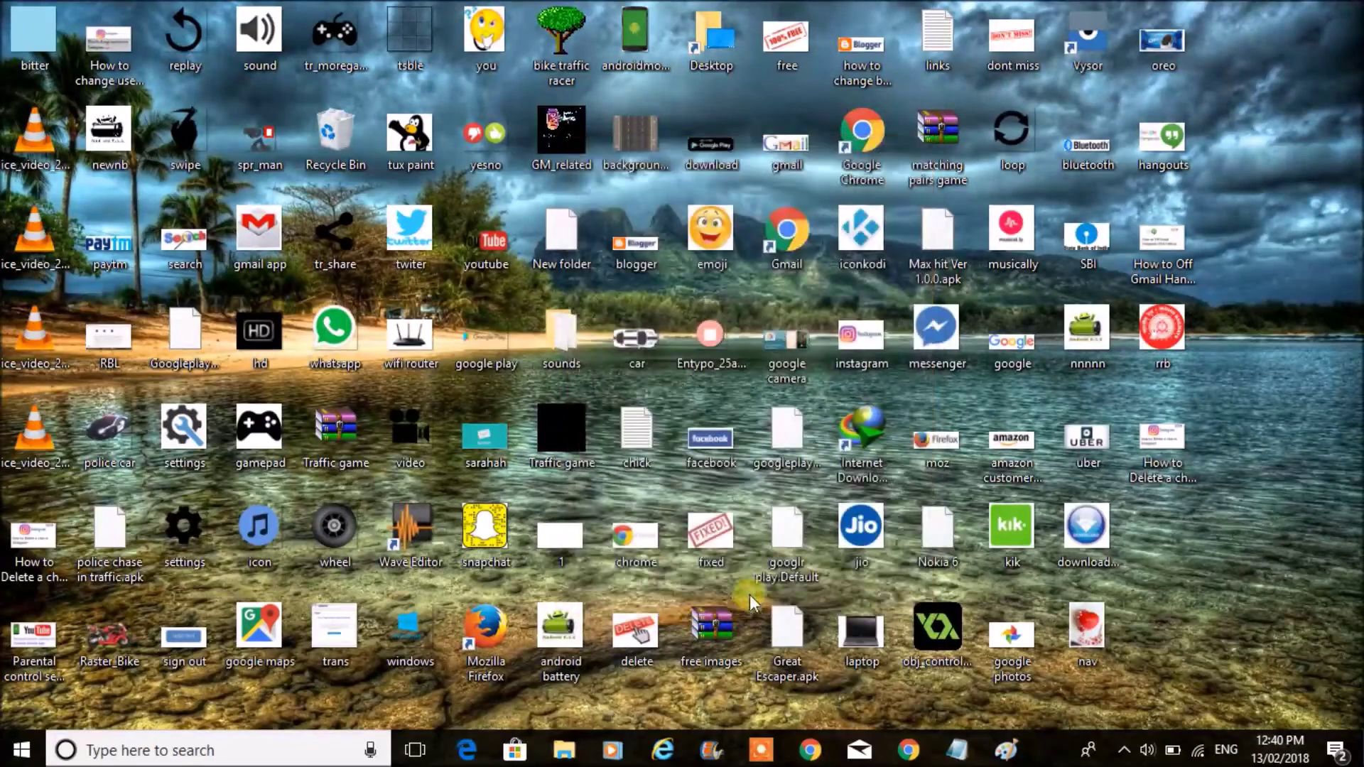
Open the customization settings in the GM_related folder's properties.
{"action": "left_click", "coordinate": [584, 162]}
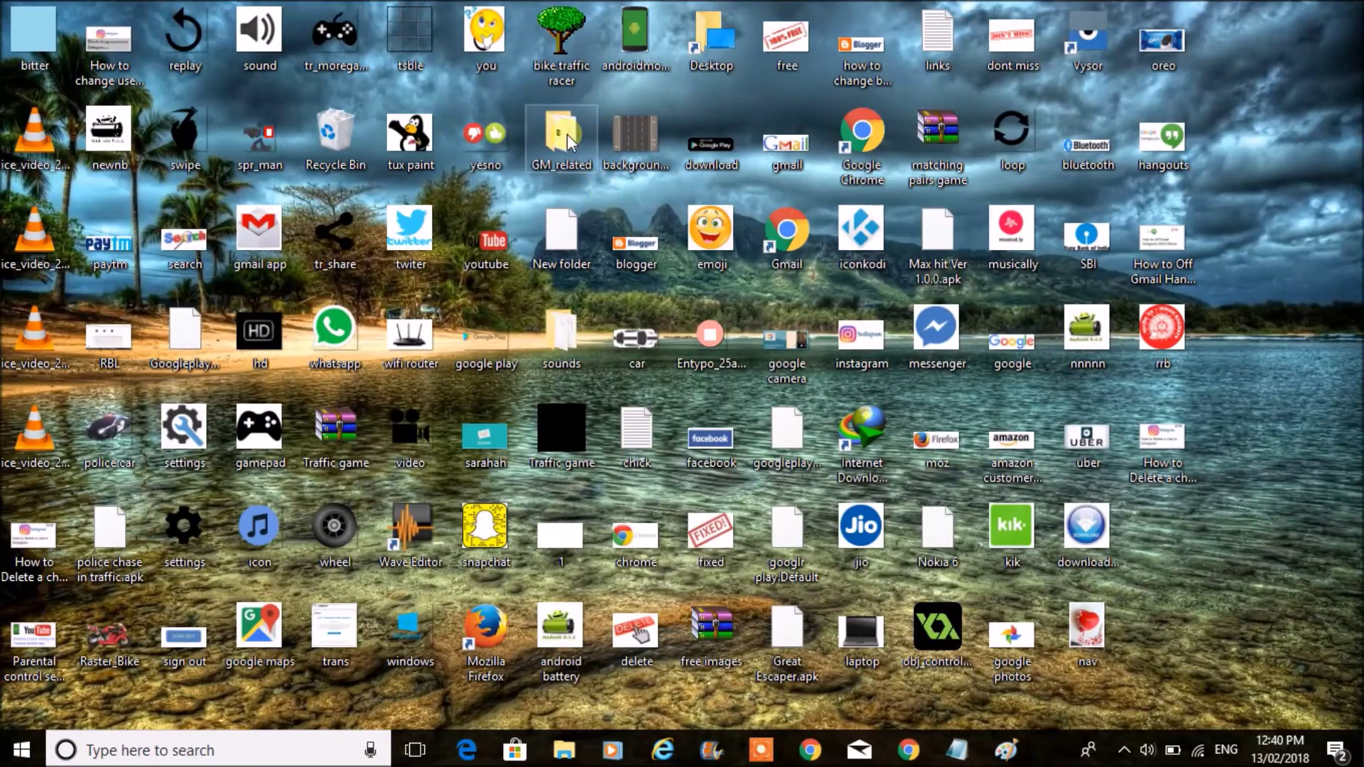
{"action": "right_click", "coordinate": [568, 142]}
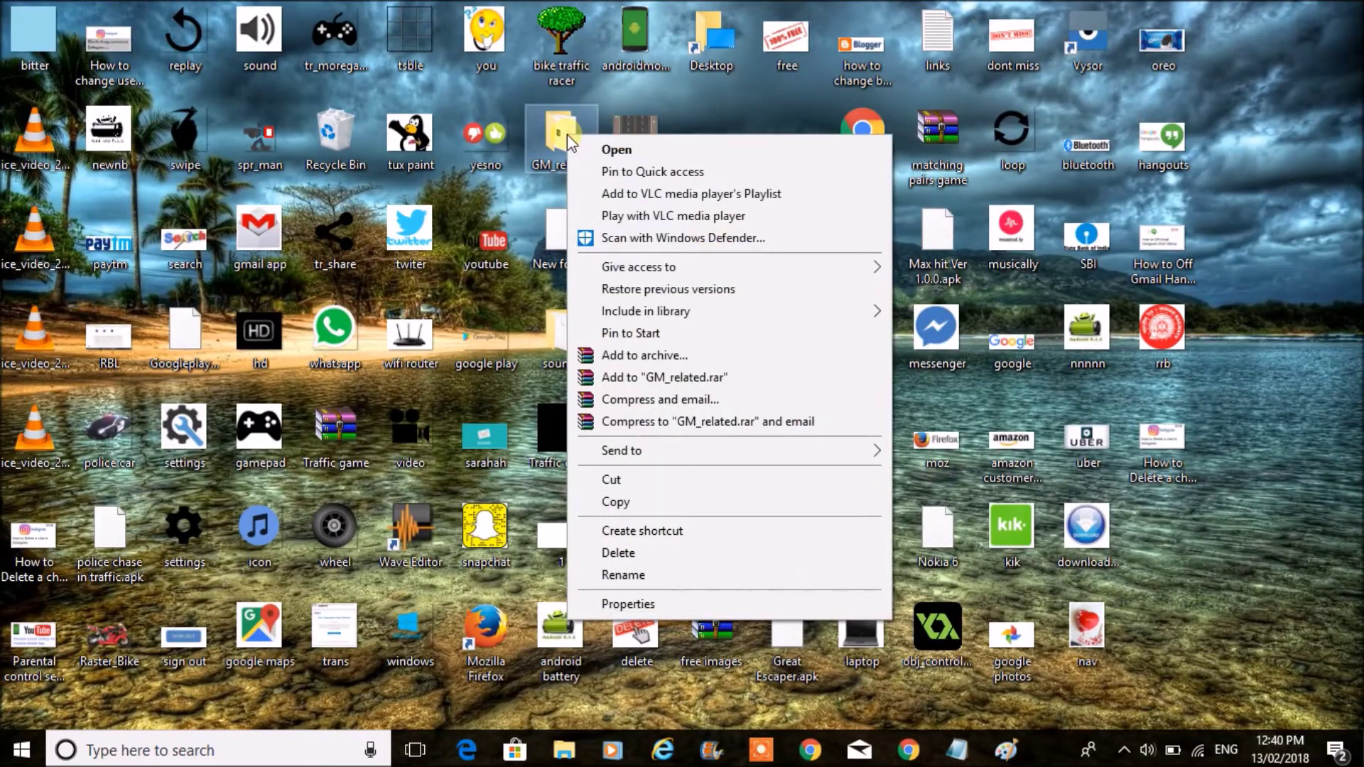
{"action": "left_click", "coordinate": [628, 604]}
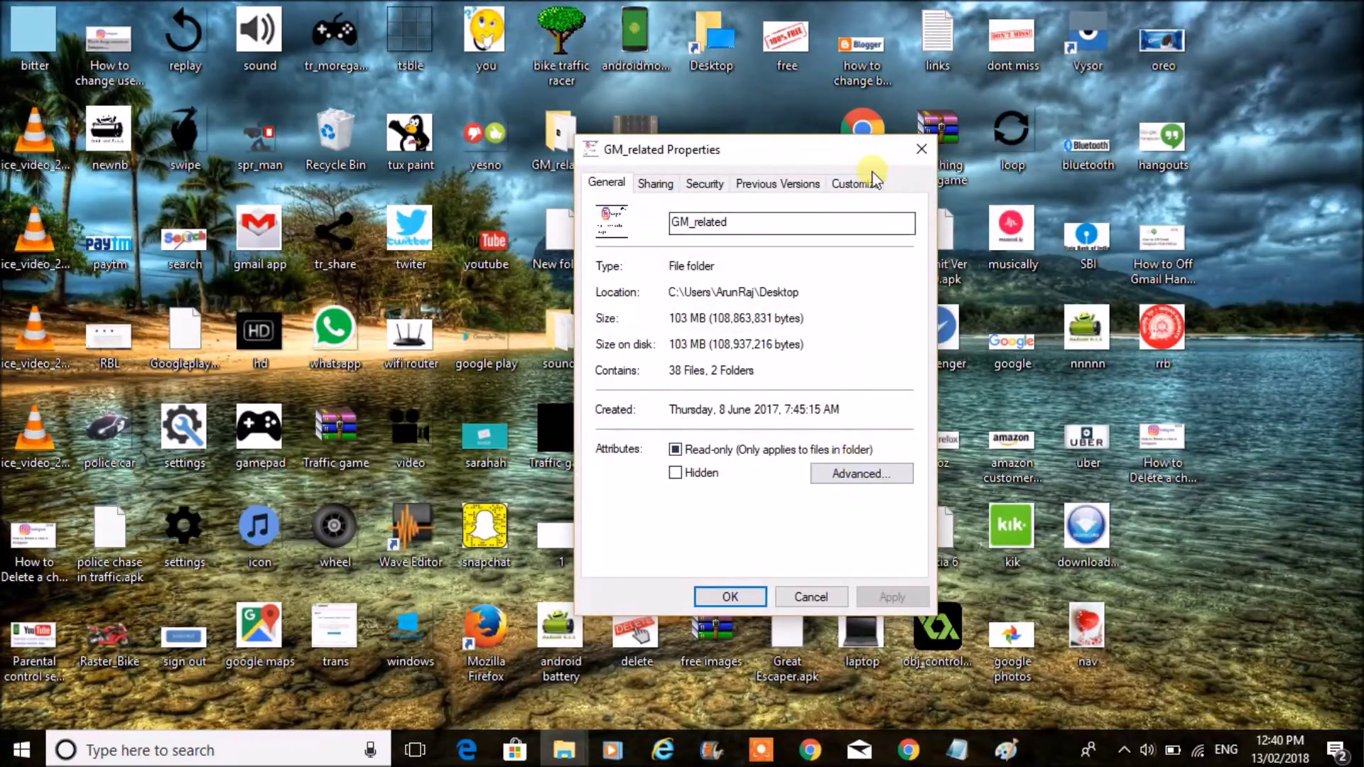
{"action": "left_click", "coordinate": [857, 184]}
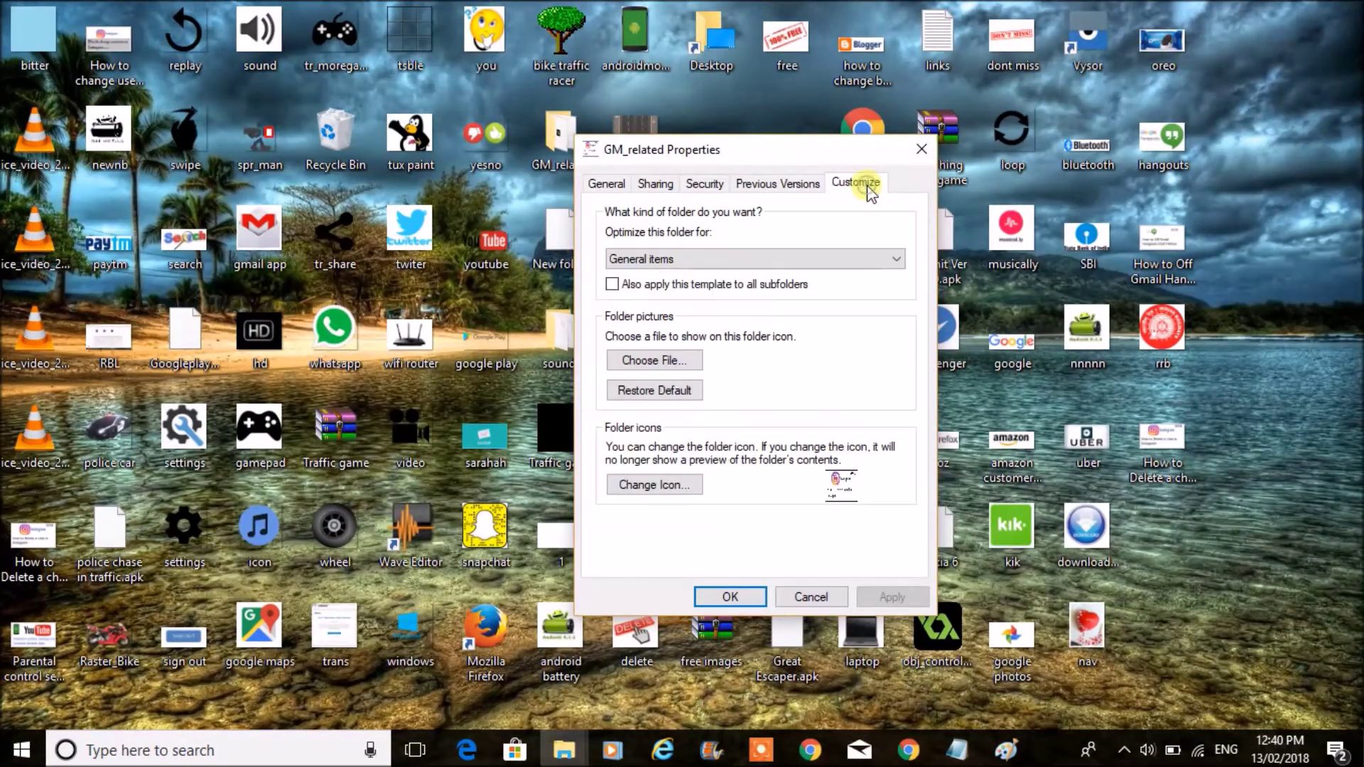